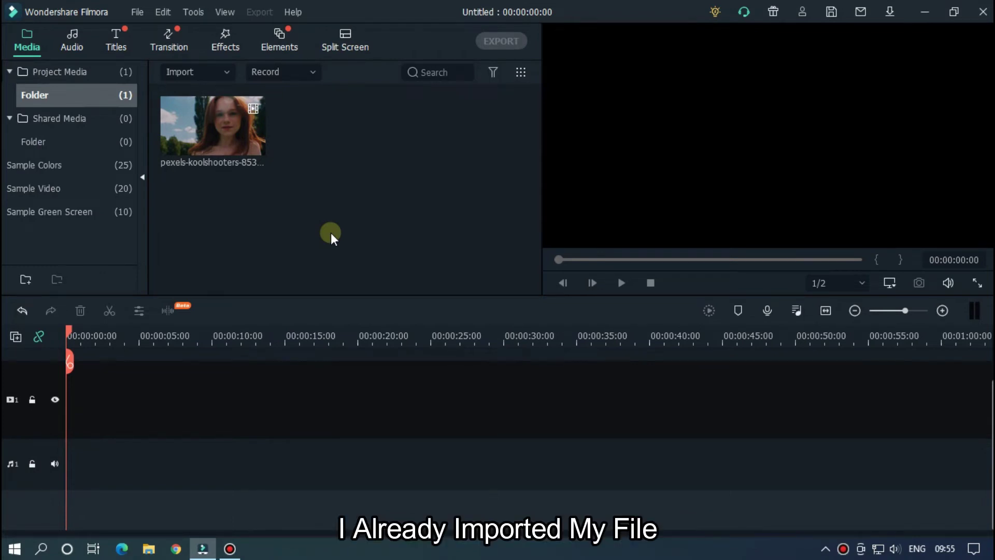
Step: Place the imported video at the start of the first video track
drag(249, 143, 59, 393)
drag(310, 338, 661, 336)
scroll(708, 443, up, 1)
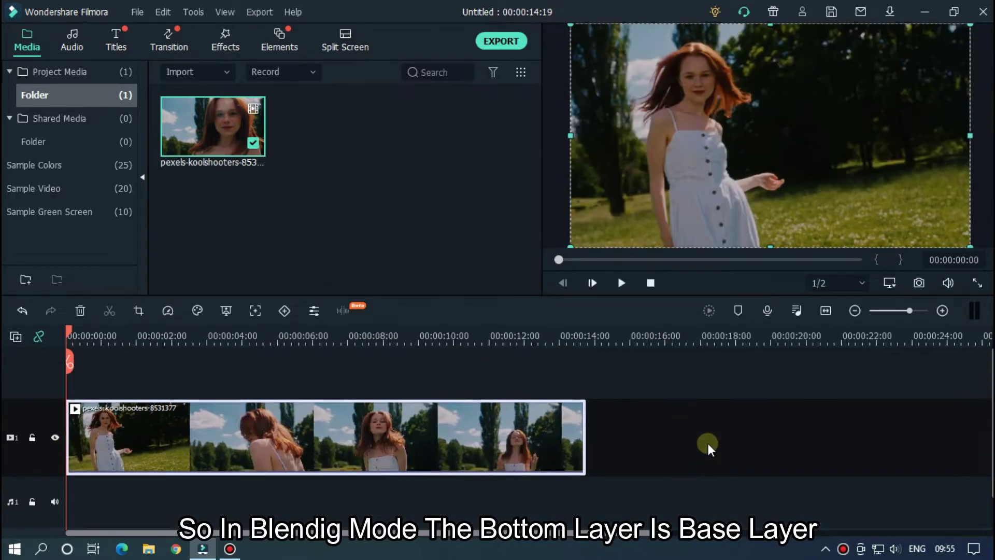
click(719, 390)
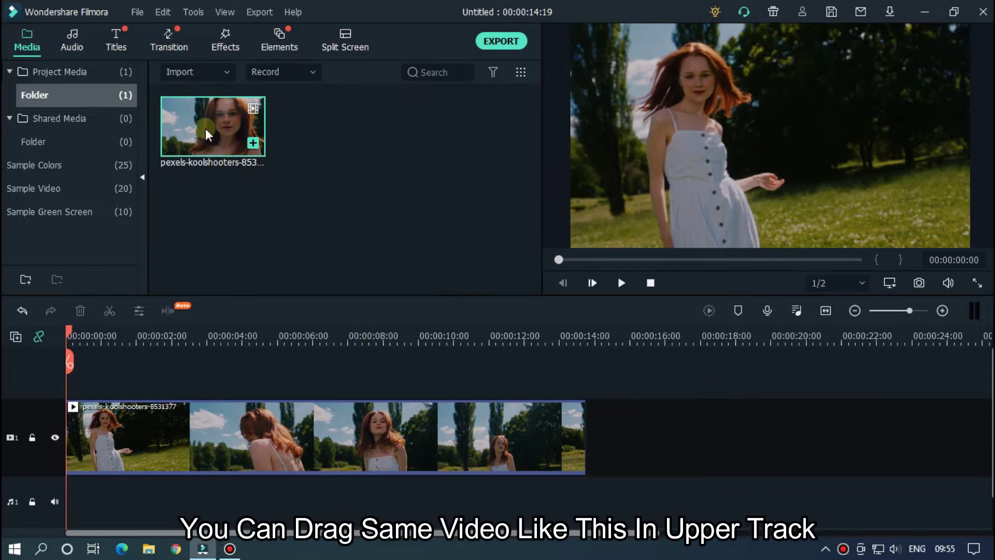
Step: Copy the clip, add a second video track, and paste the copy onto it
drag(157, 322, 73, 375)
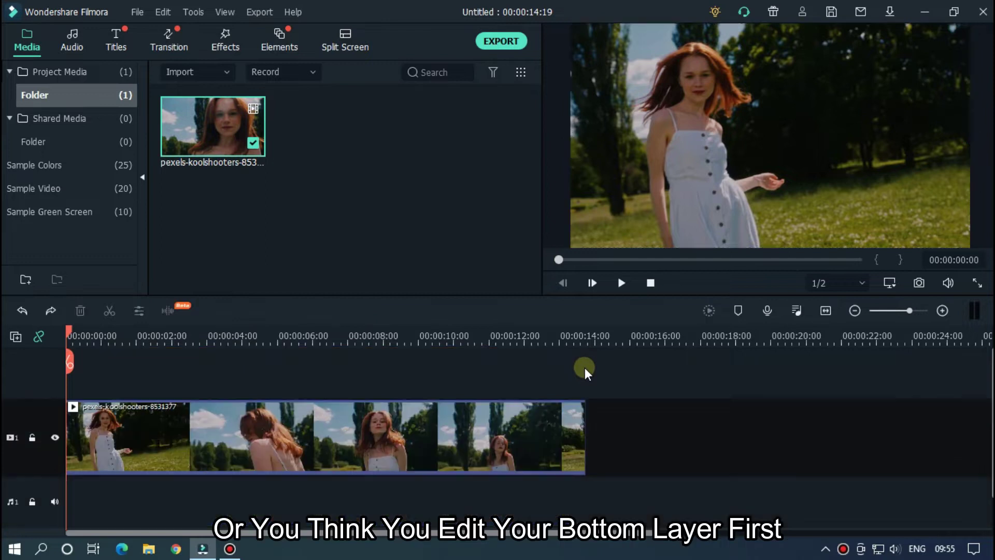
key(ctrl+z)
click(404, 408)
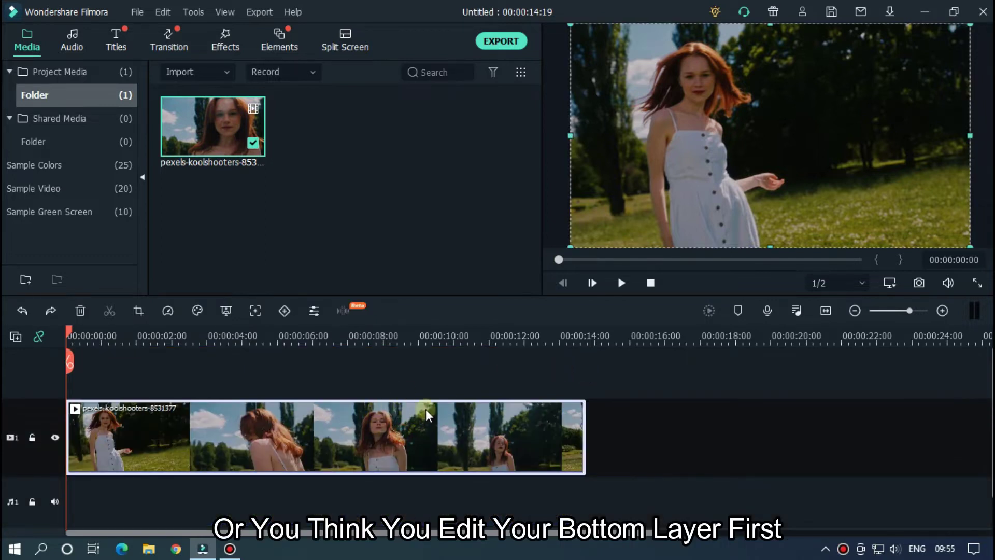
right_click(394, 440)
click(502, 64)
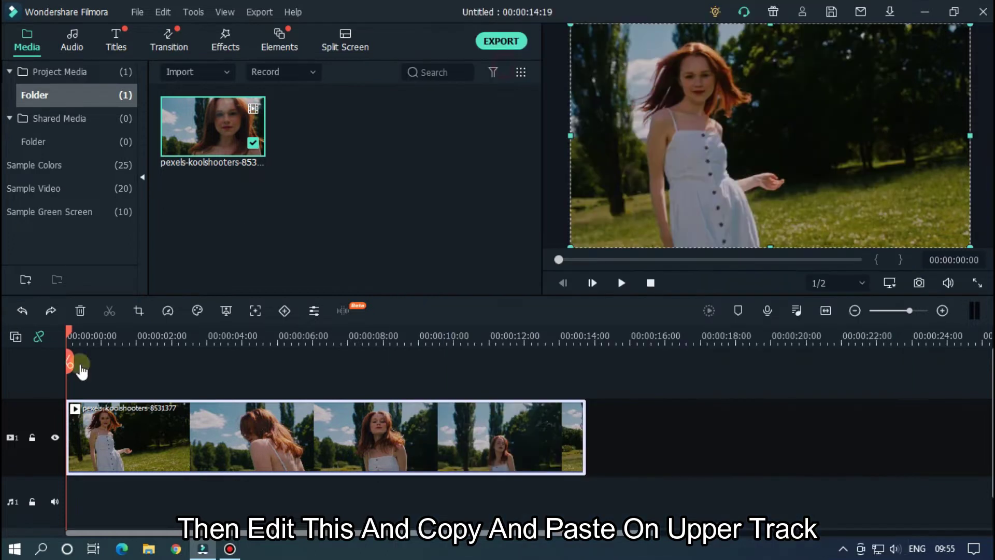
click(15, 337)
click(26, 363)
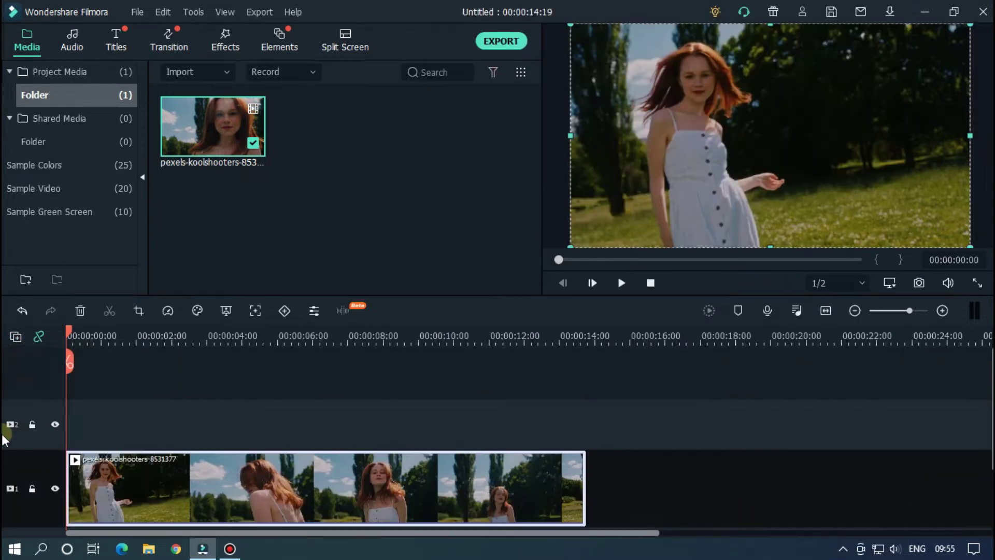
key(ctrl+v)
scroll(686, 404, down, 1)
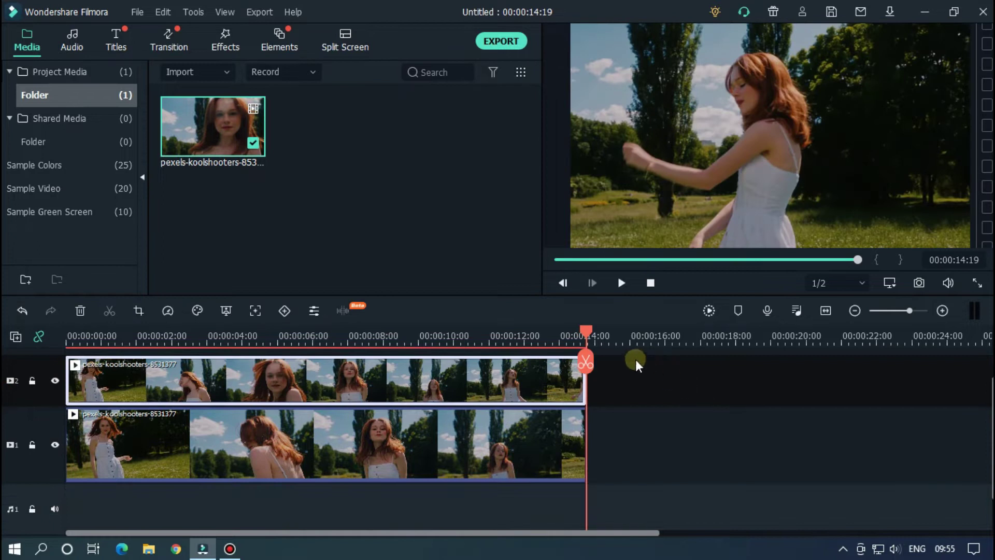
Step: Set the top clip's Transform scale to 105%
drag(588, 333, 9, 342)
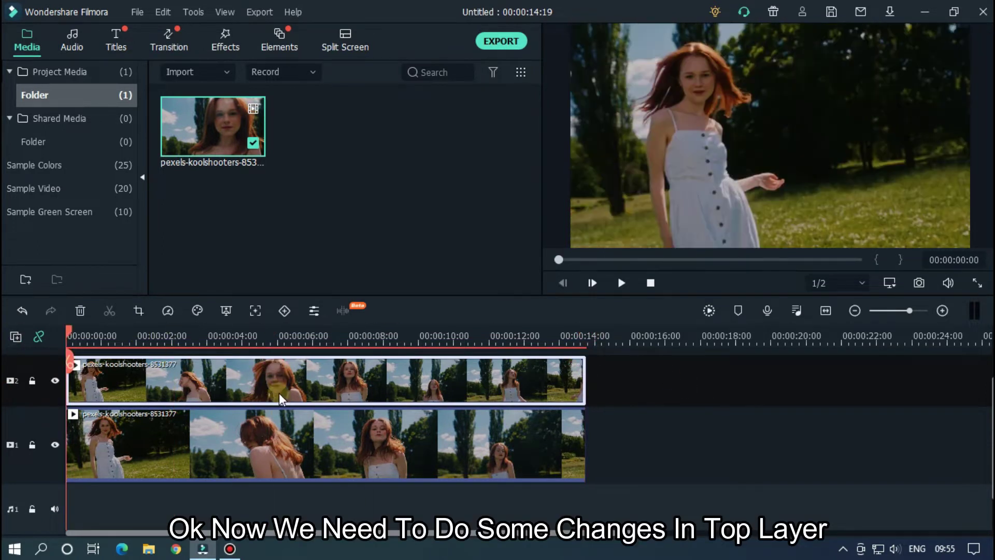
scroll(223, 358, up, 1)
drag(220, 337, 329, 337)
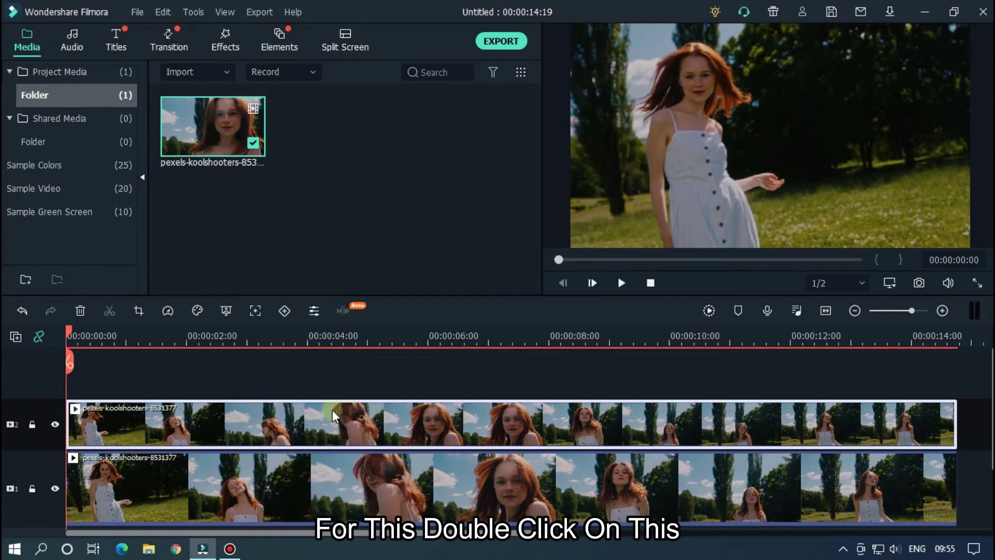
double_click(318, 415)
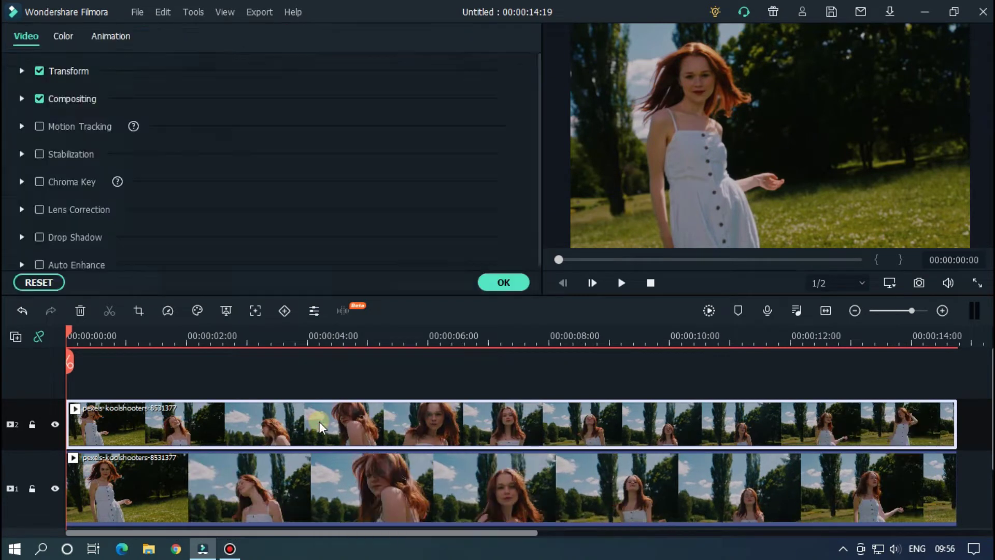
click(20, 71)
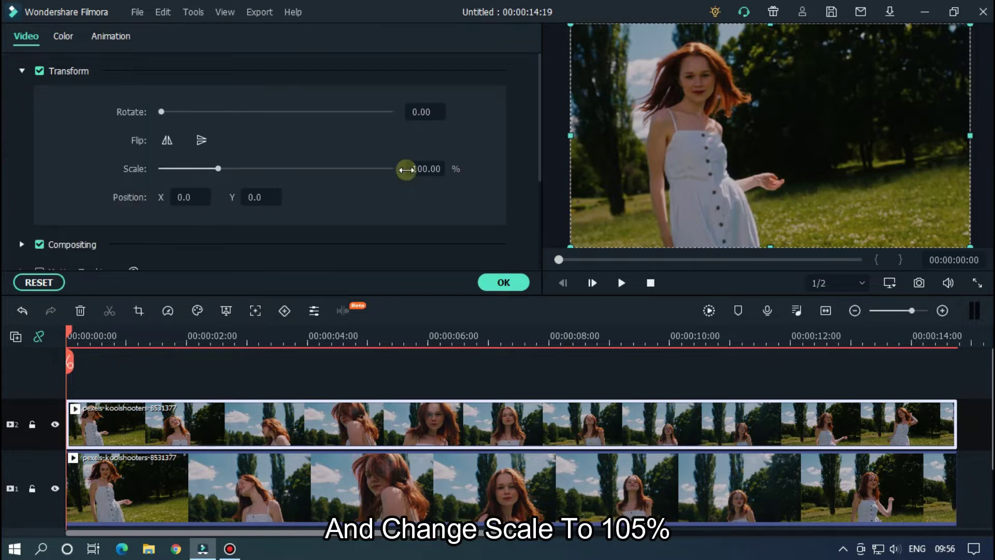
double_click(426, 168)
text(105)
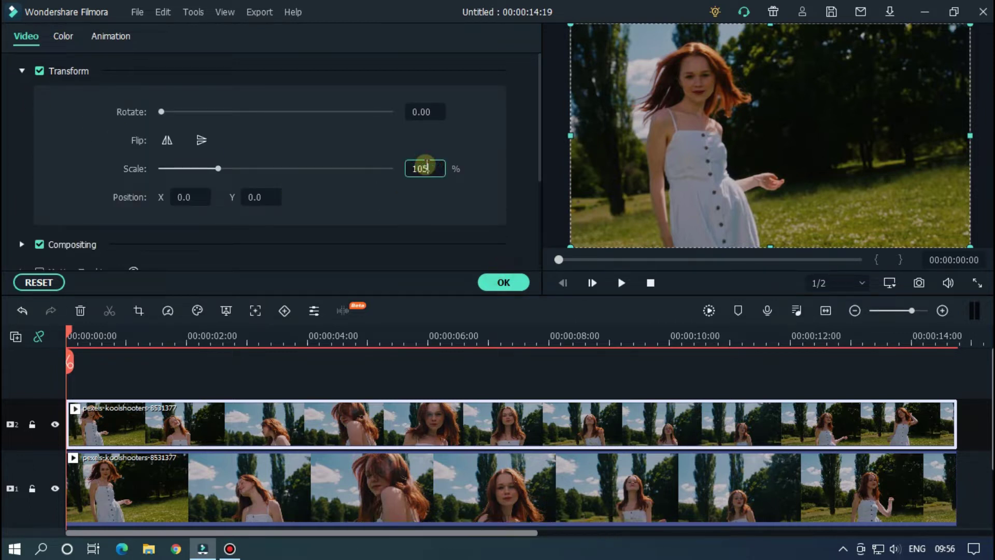
key(Return)
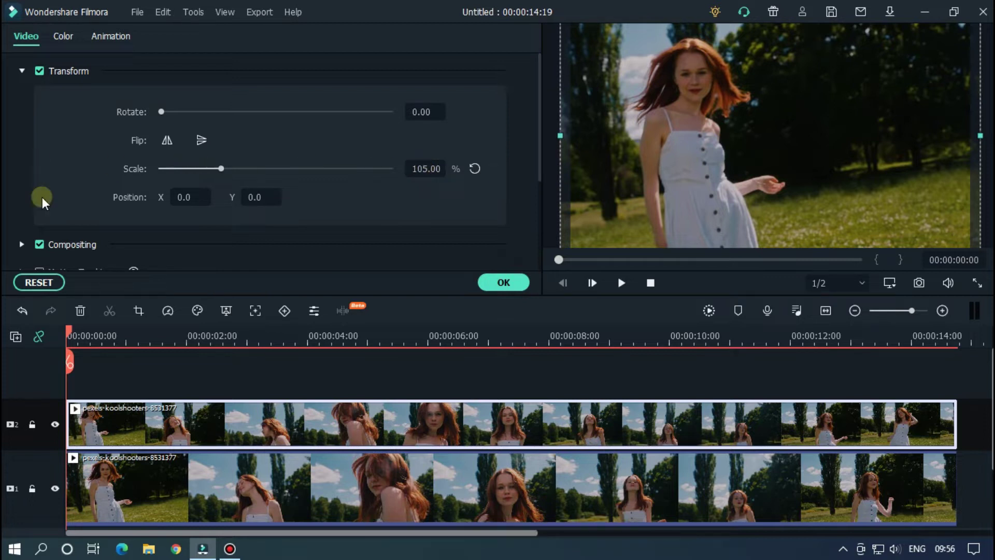
Step: Lower the top clip's Compositing opacity to 30%
click(31, 244)
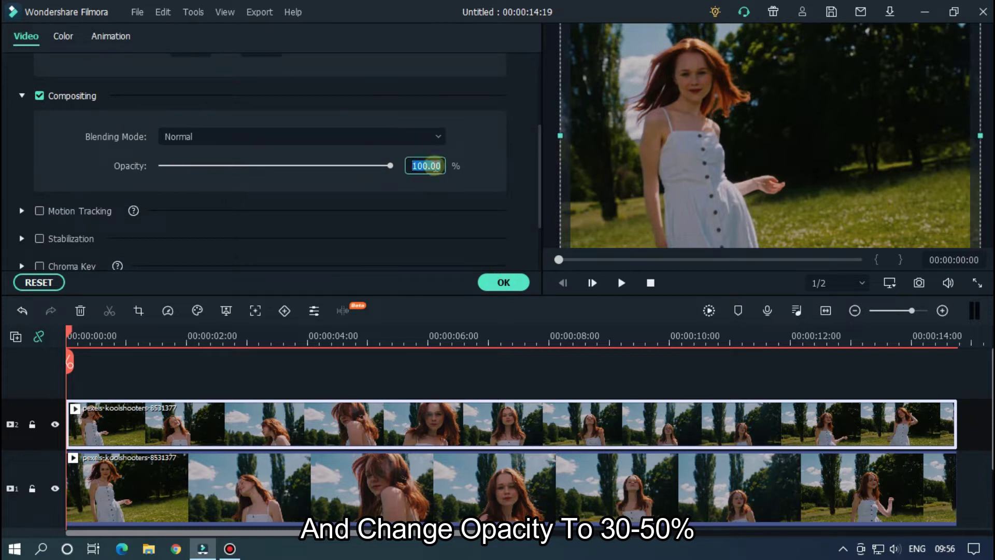
key(Return)
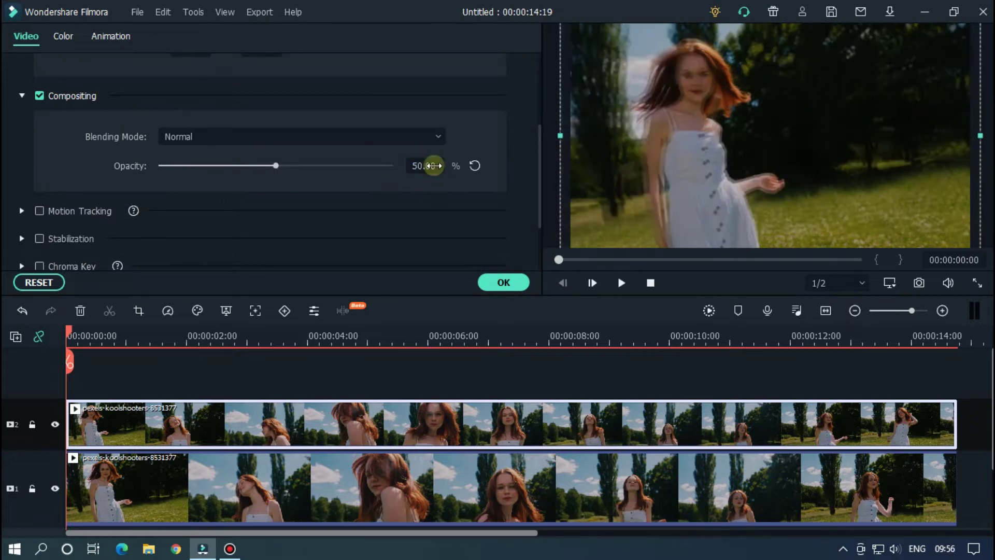
click(433, 166)
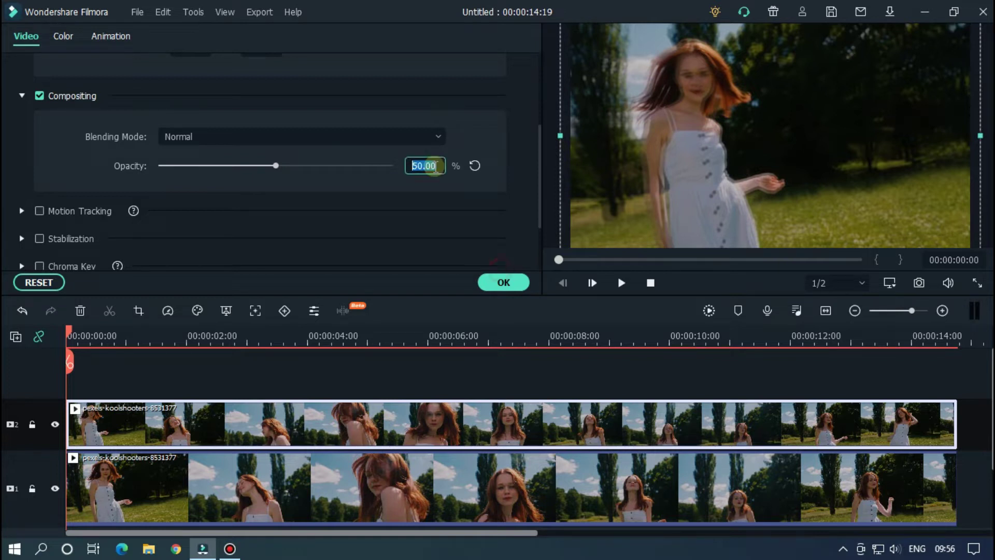
text(30)
key(Return)
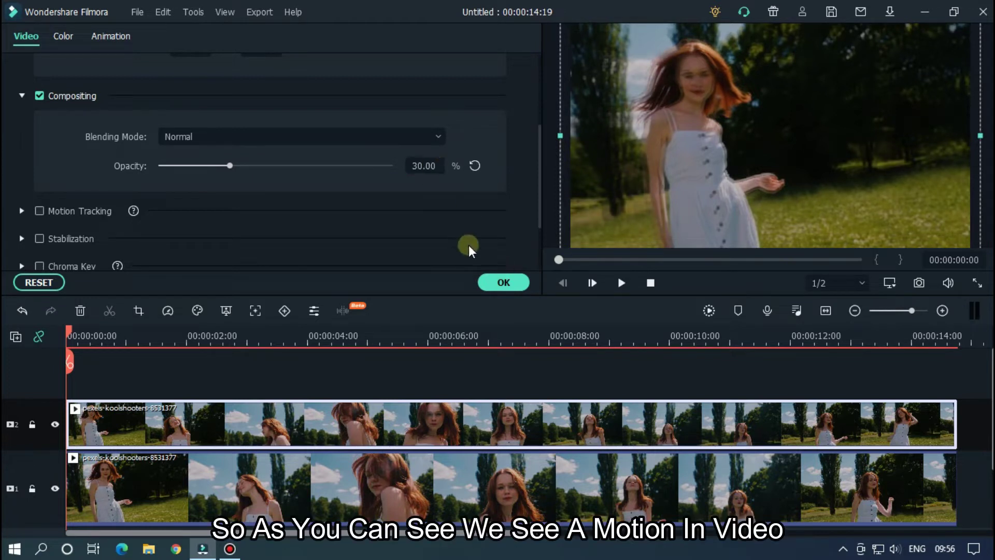
click(425, 361)
key(space)
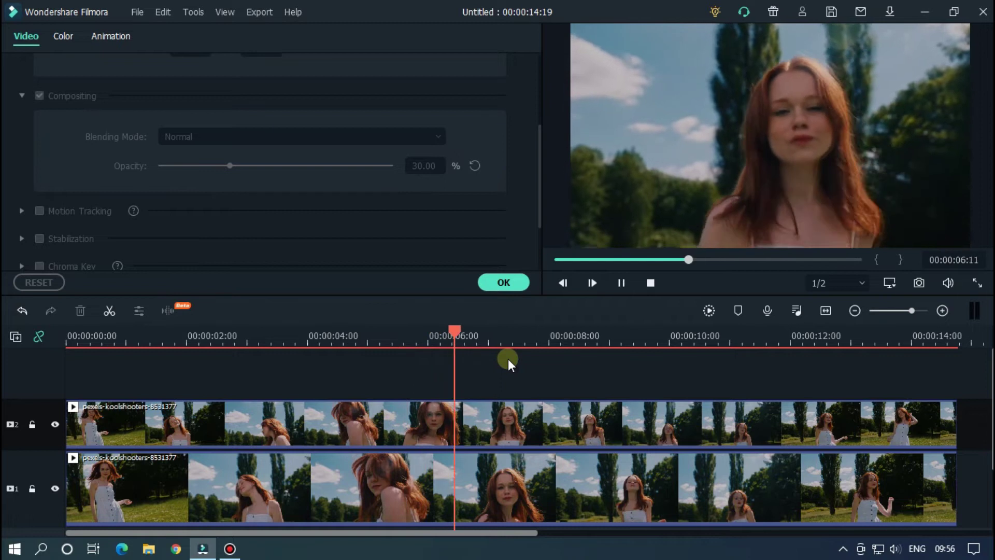
click(553, 348)
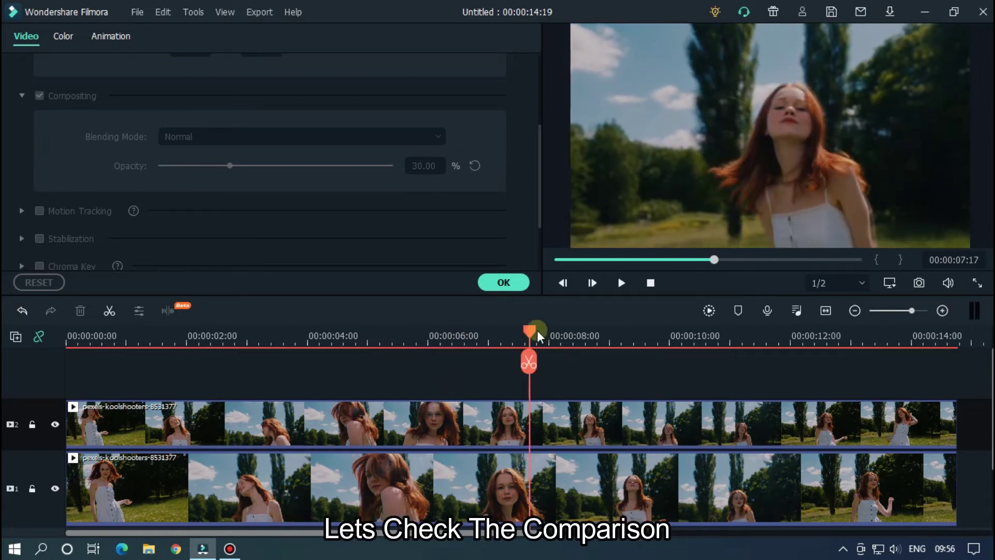
drag(534, 330, 360, 334)
drag(166, 342, 66, 342)
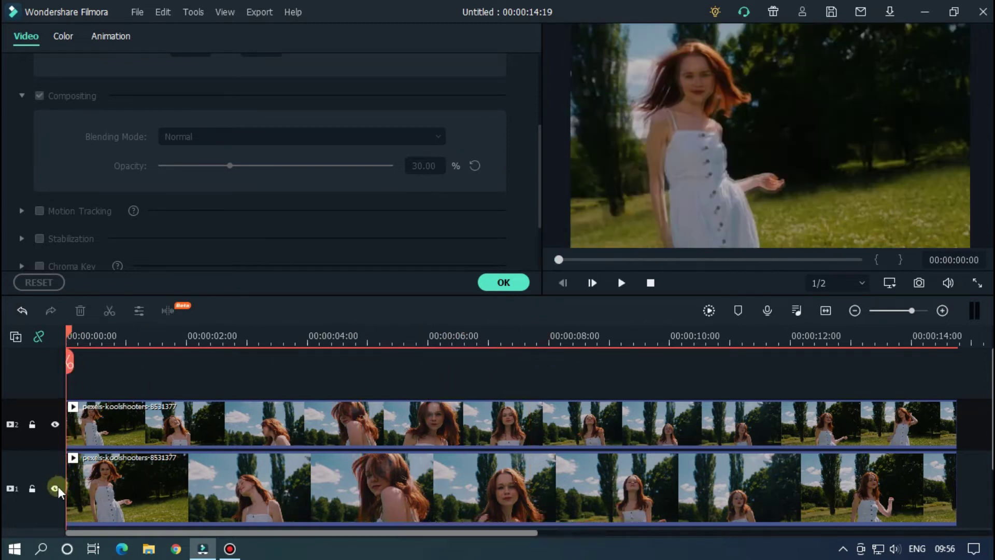
click(55, 425)
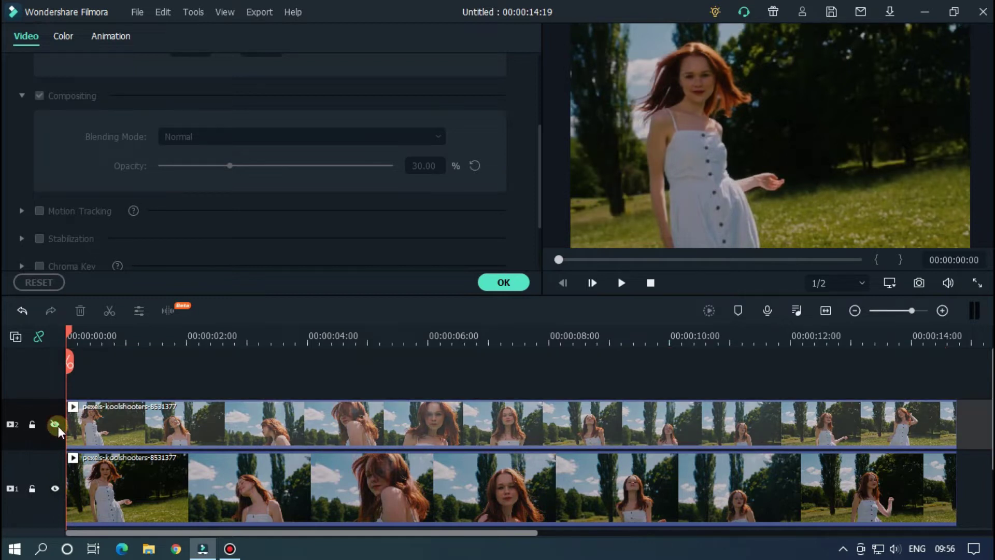
click(55, 425)
click(55, 425)
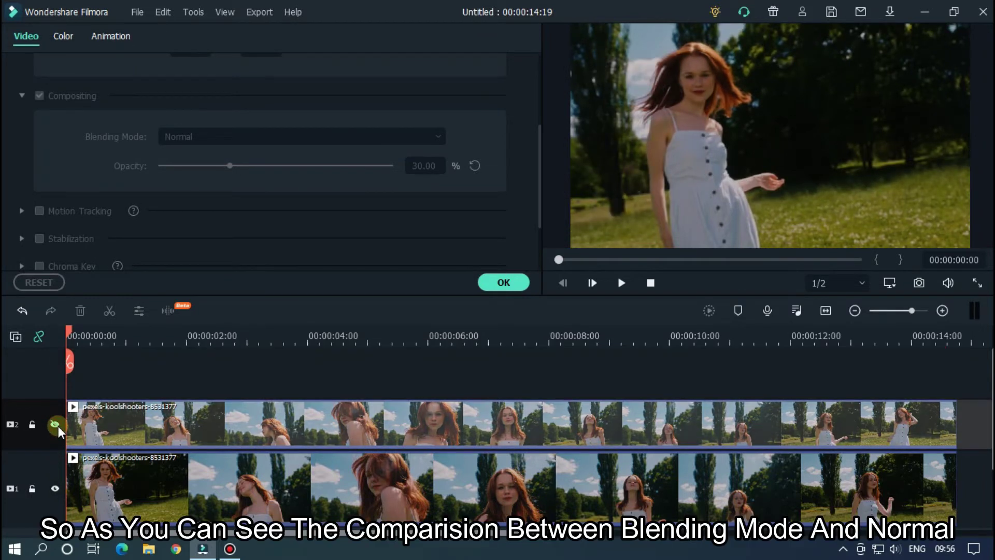
click(55, 425)
click(55, 425)
click(55, 425)
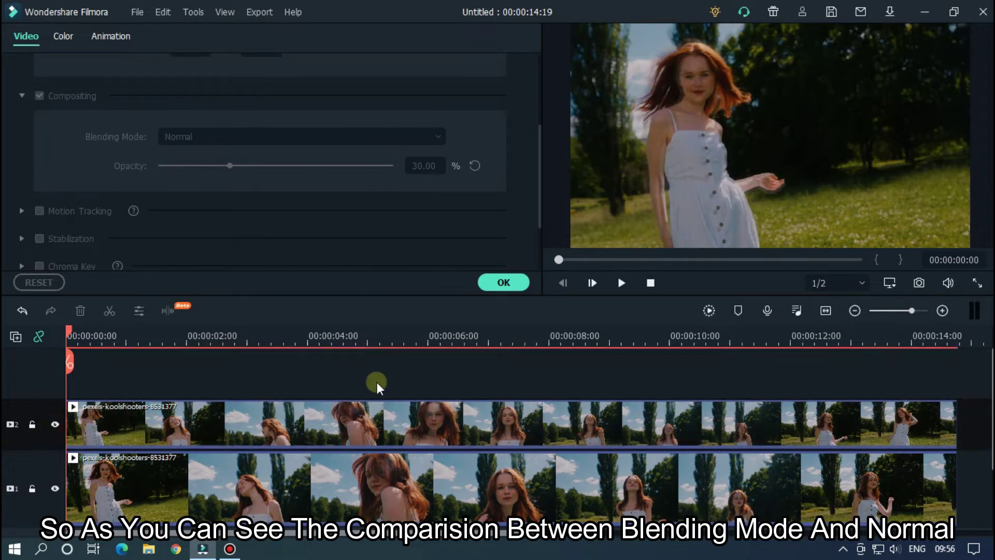
click(285, 410)
Step: Set the top clip's blending mode to Darken with 90% opacity
click(249, 137)
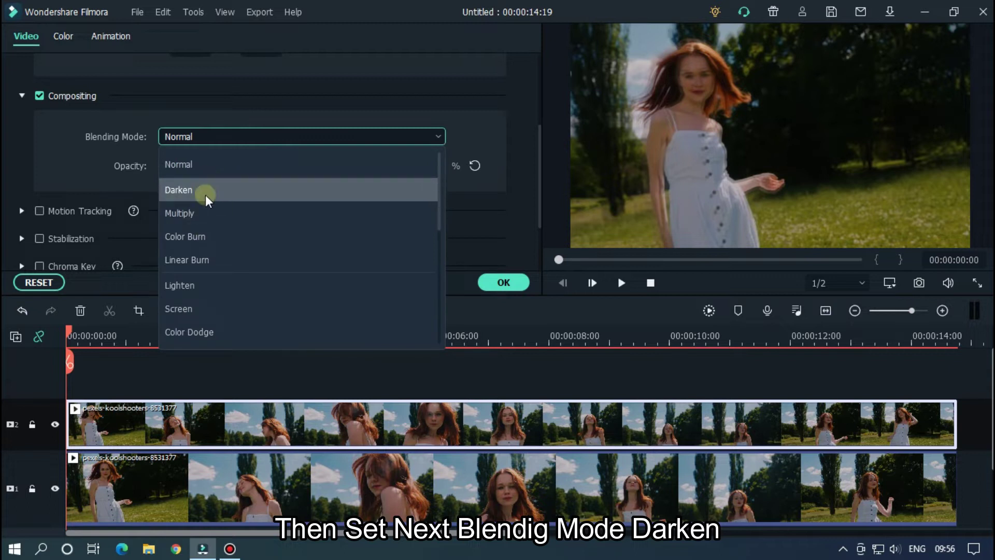
click(206, 190)
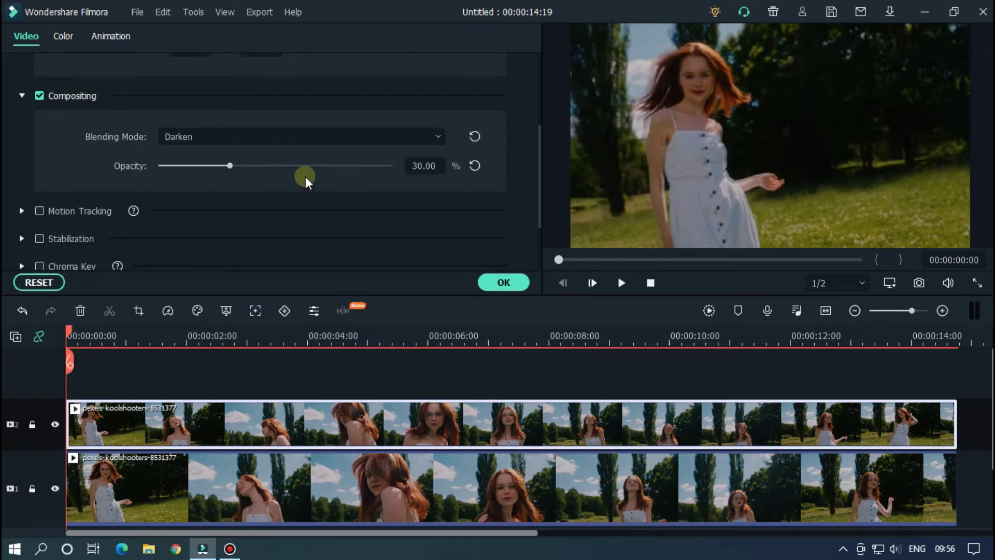
click(426, 166)
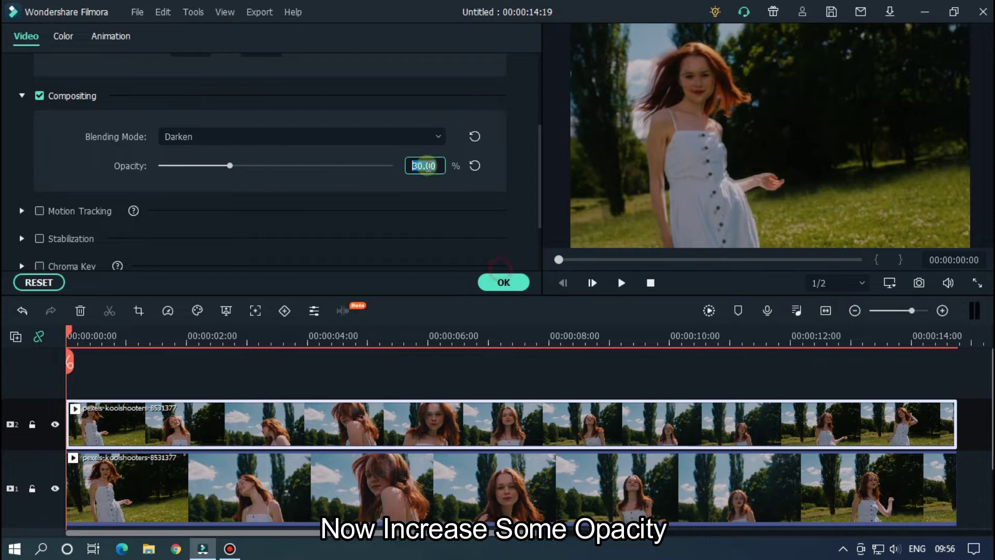
text(90)
key(Return)
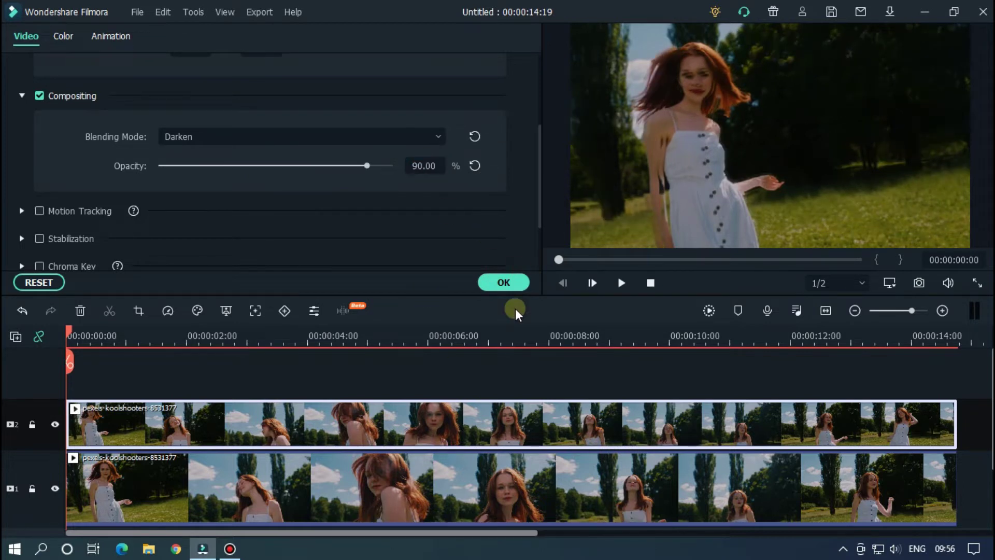
Step: Play back the Darken blend, then return the playhead to the start
click(324, 387)
key(space)
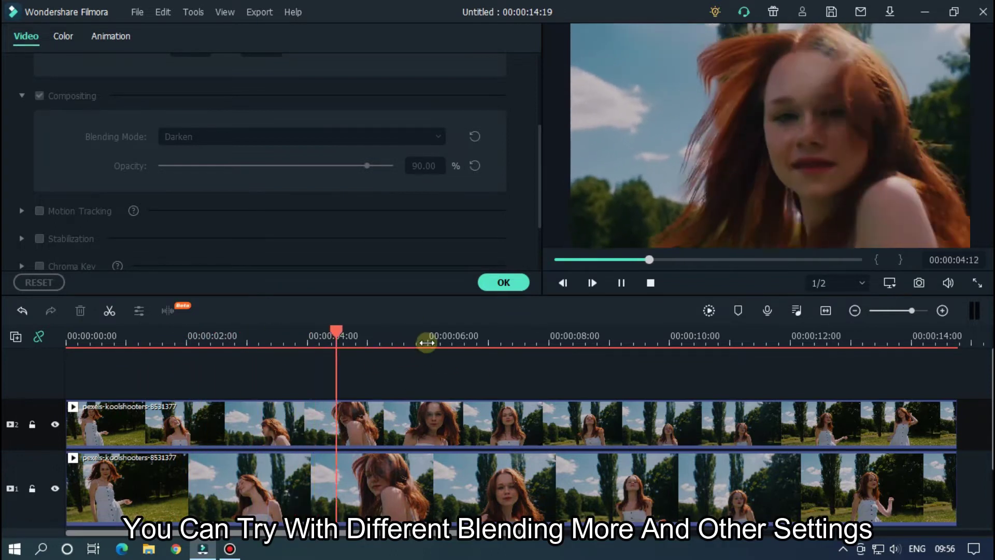
key(space)
drag(390, 333, 35, 349)
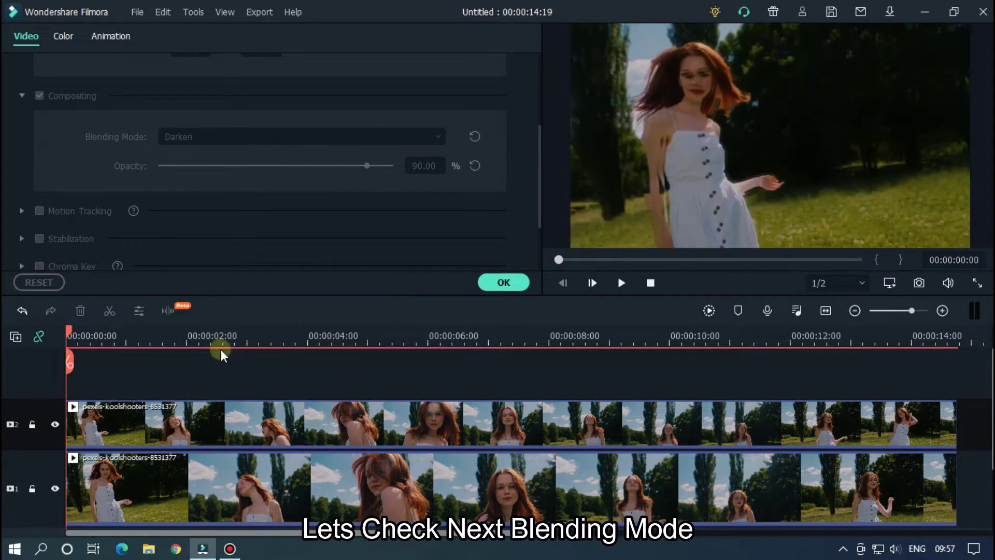
Step: Try the Multiply blend at 40.13% opacity and play it back
click(209, 411)
scroll(242, 139, down, 2)
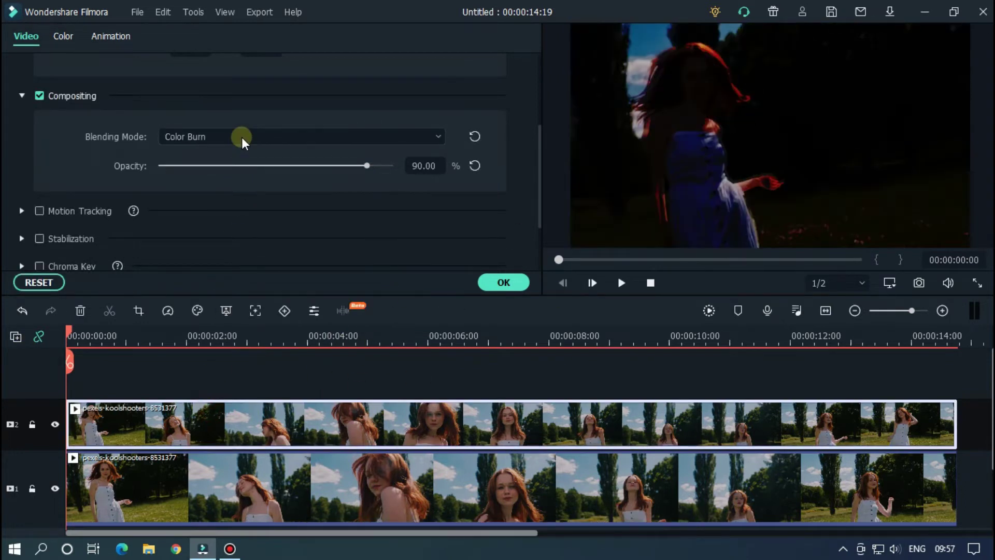
scroll(242, 139, up, 2)
click(242, 138)
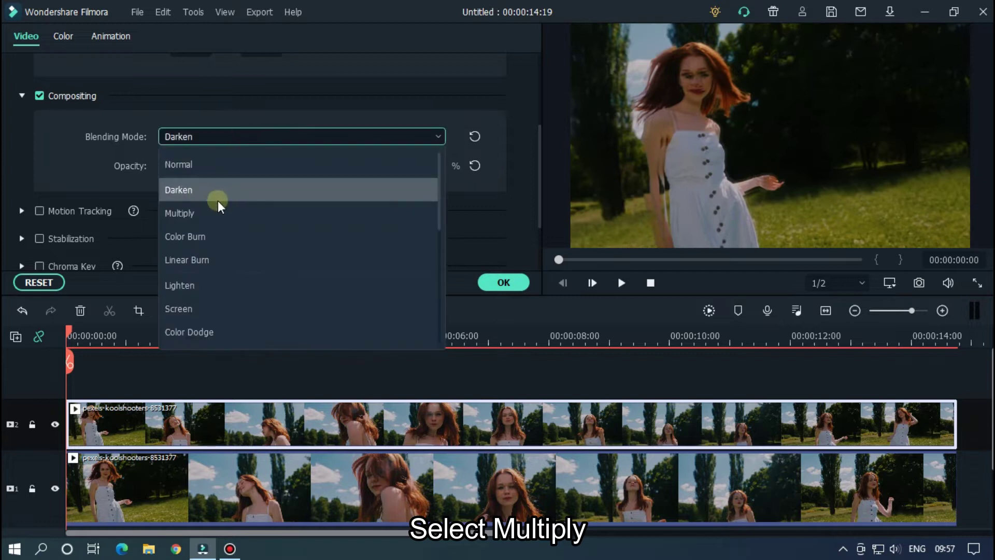
click(217, 212)
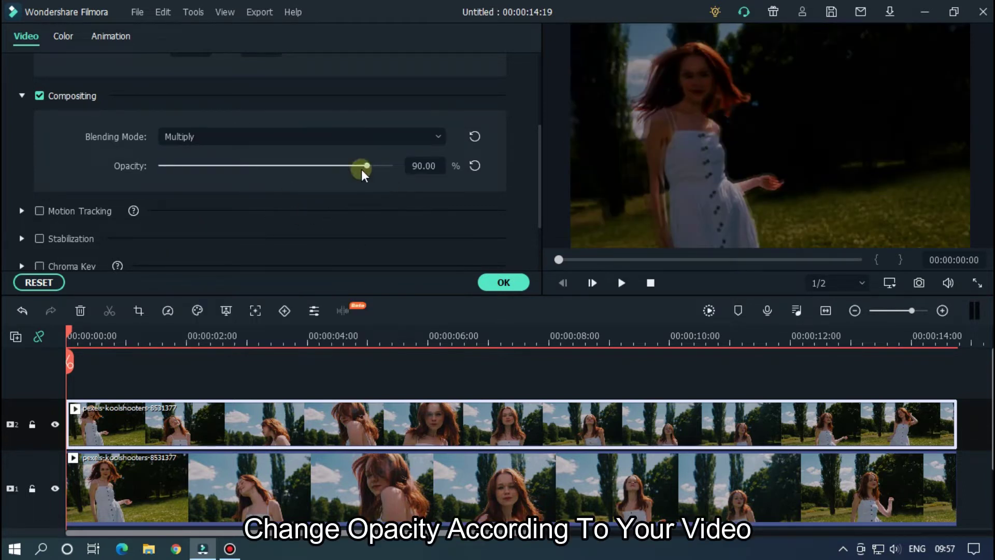
drag(361, 169, 254, 170)
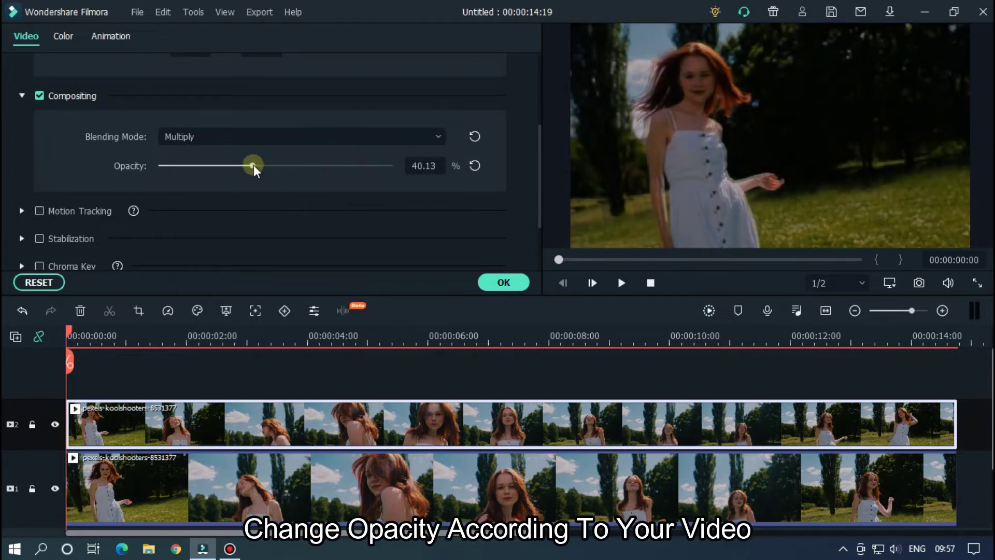
click(366, 365)
key(space)
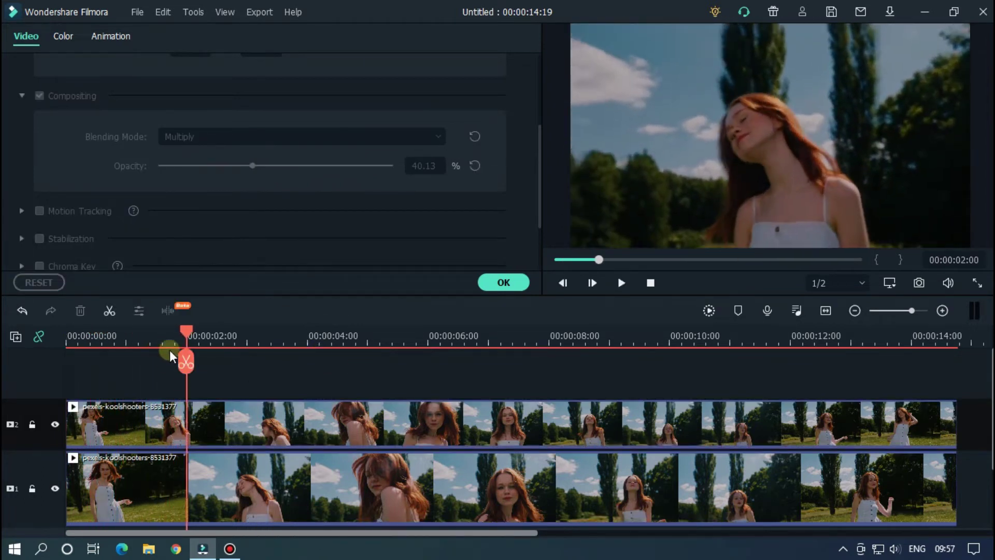
click(70, 369)
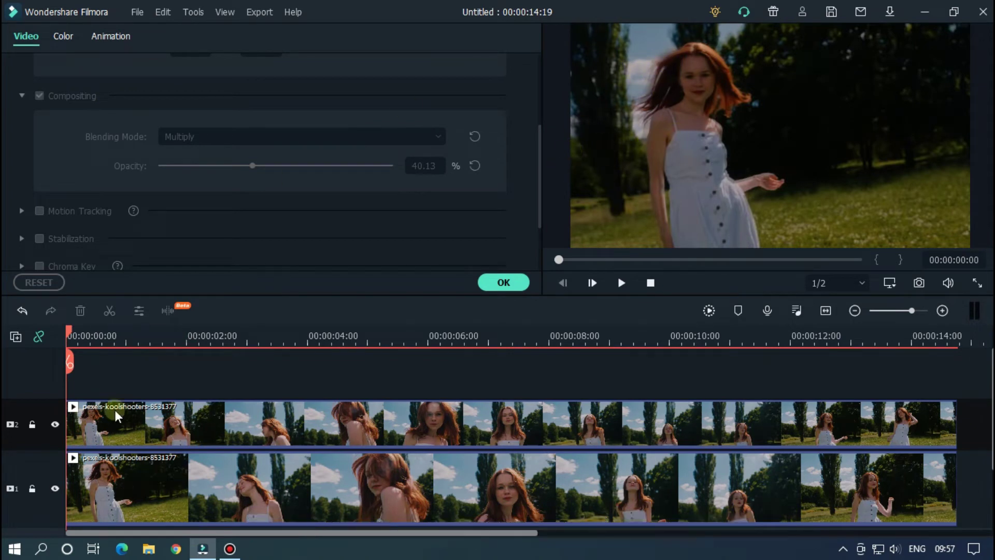
Step: Switch the track-2 clip to Color Burn and set its opacity to 57.32%
click(171, 435)
key(space)
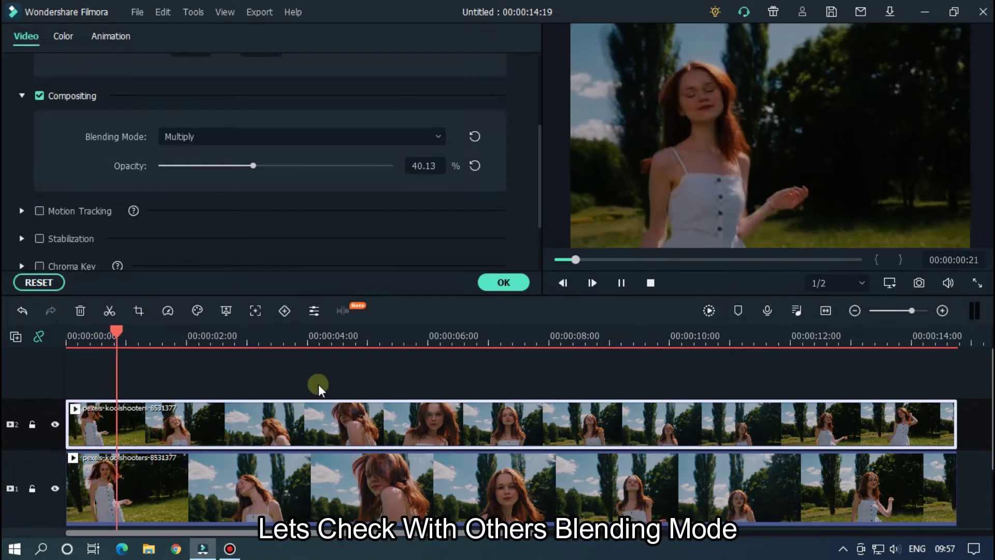
key(space)
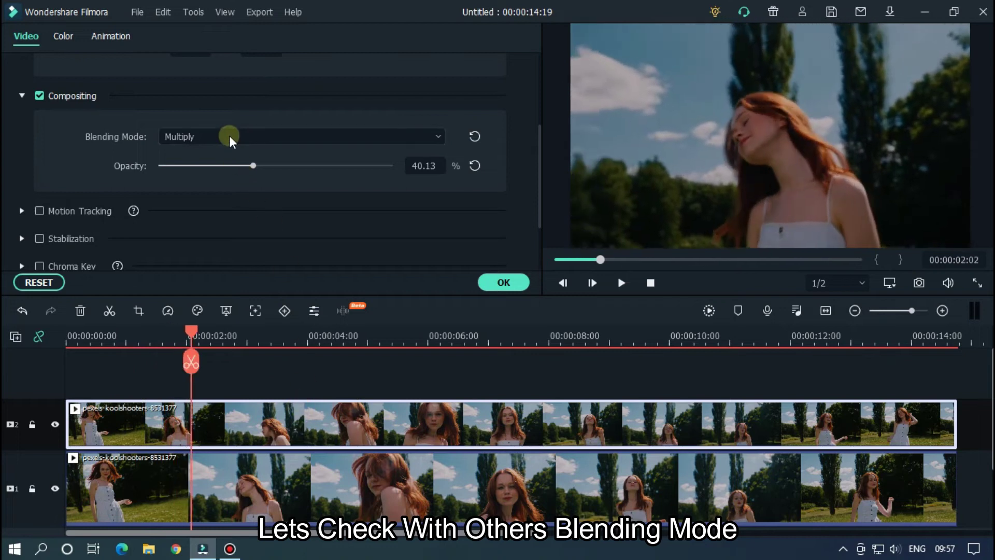
click(230, 137)
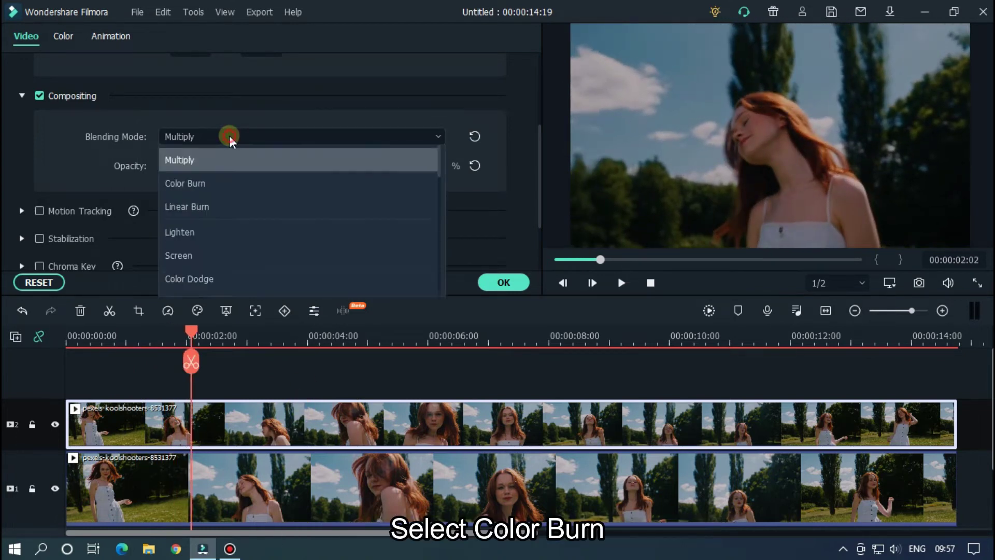
click(247, 240)
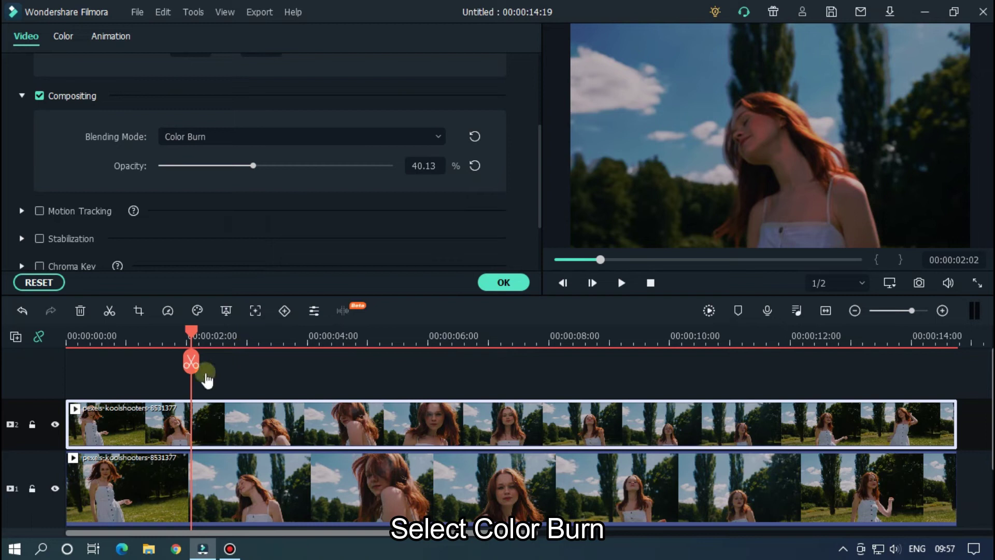
drag(192, 333, 11, 334)
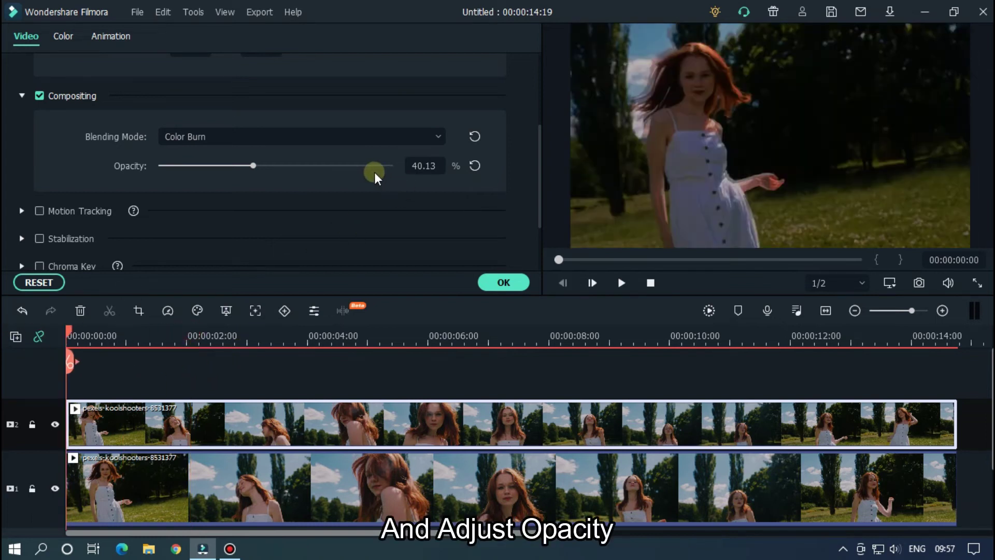
click(363, 166)
drag(351, 168, 294, 168)
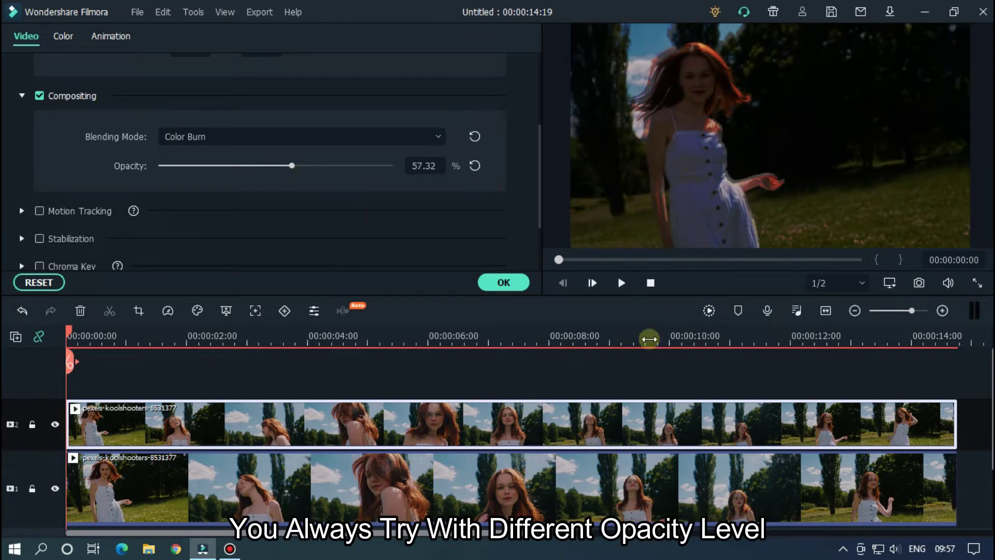
Step: Play back the Color Burn result from the start and reselect the track-2 clip
click(555, 378)
key(space)
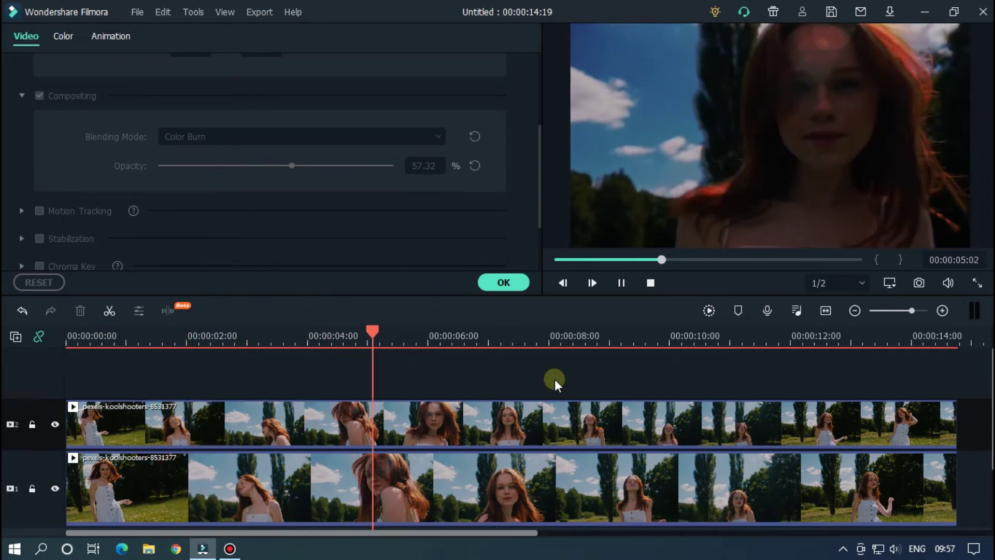
key(space)
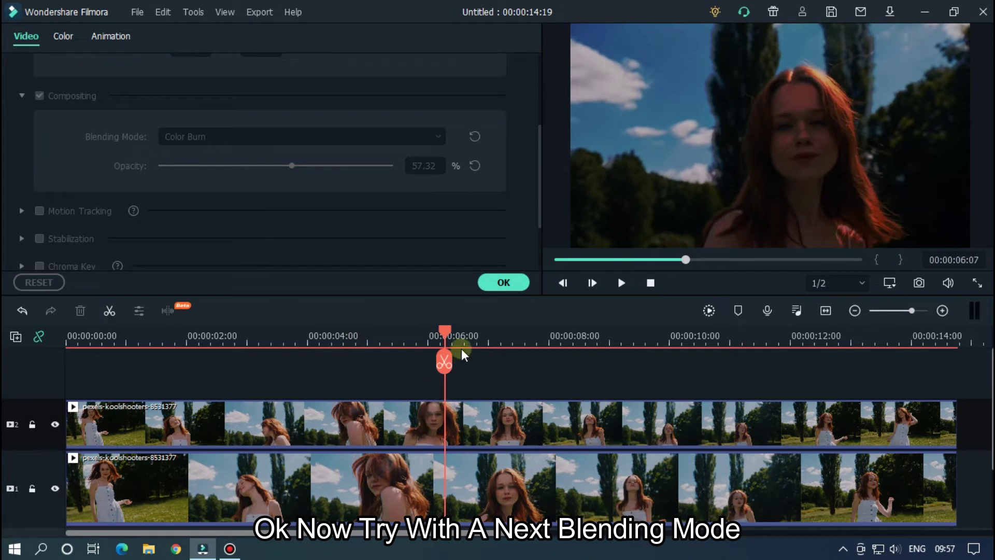
key(Home)
click(408, 433)
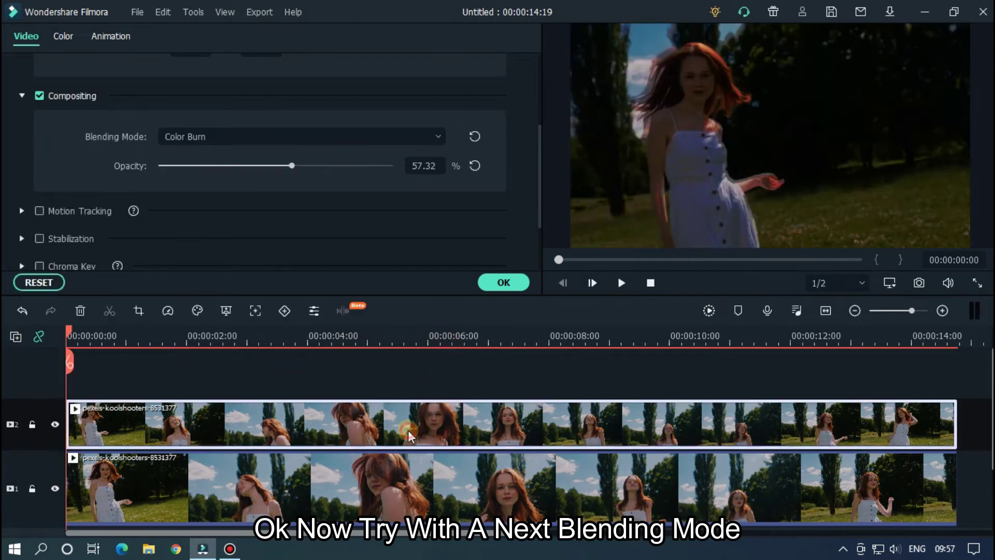
Step: Try the Linear Burn and Lighten blends, previewing Lighten
click(228, 139)
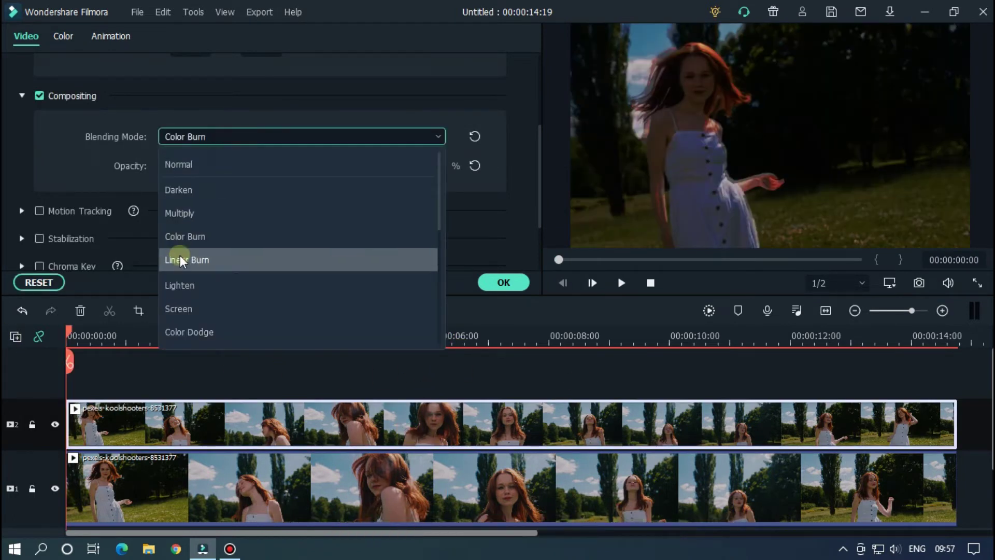
click(200, 258)
click(278, 137)
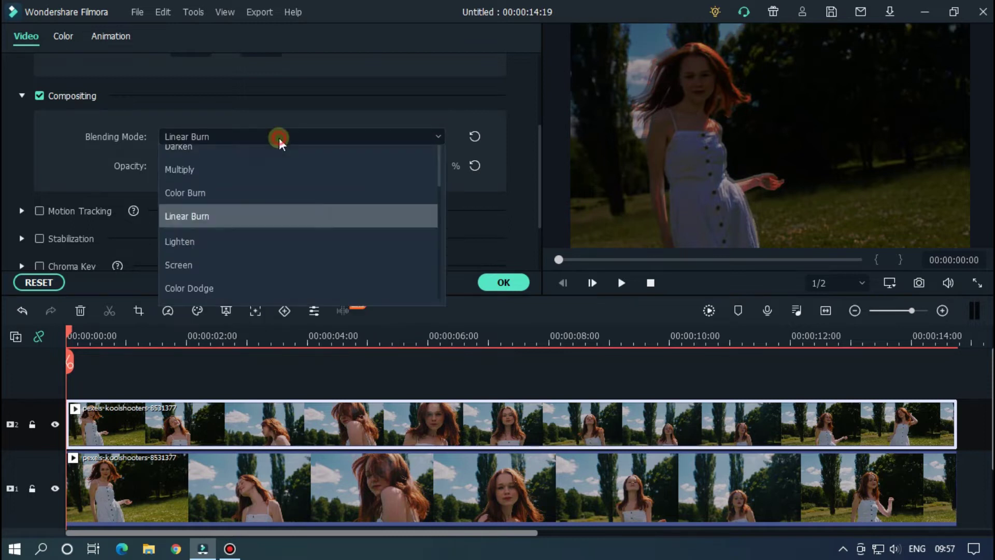
click(192, 286)
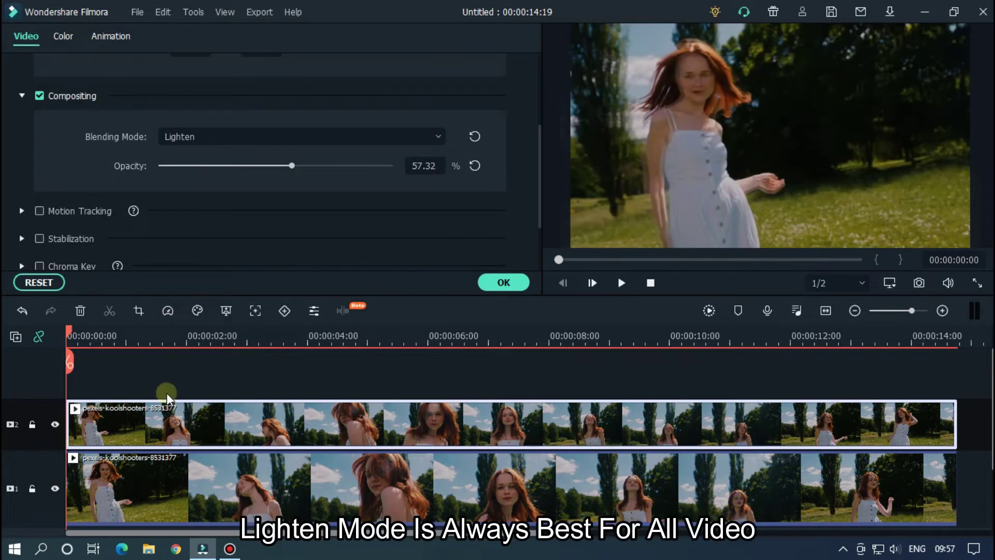
drag(80, 334, 192, 334)
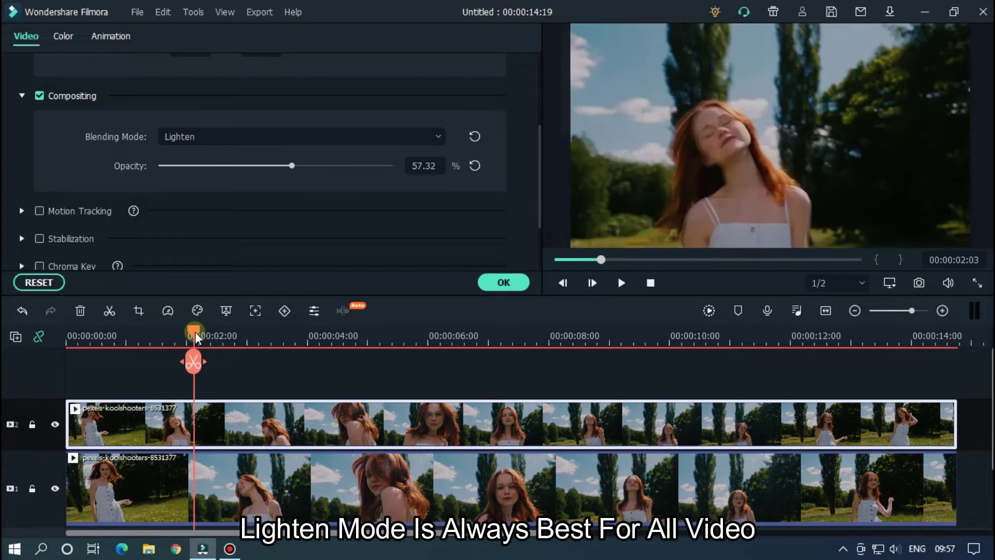
key(space)
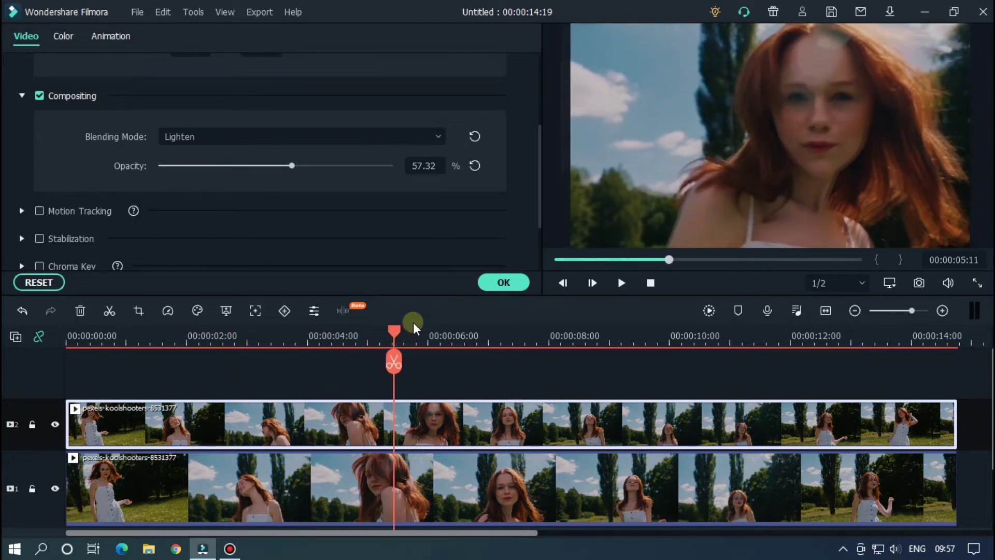
key(space)
key(Home)
Step: Preview the Screen and Color Dodge blends on the top clip
click(225, 136)
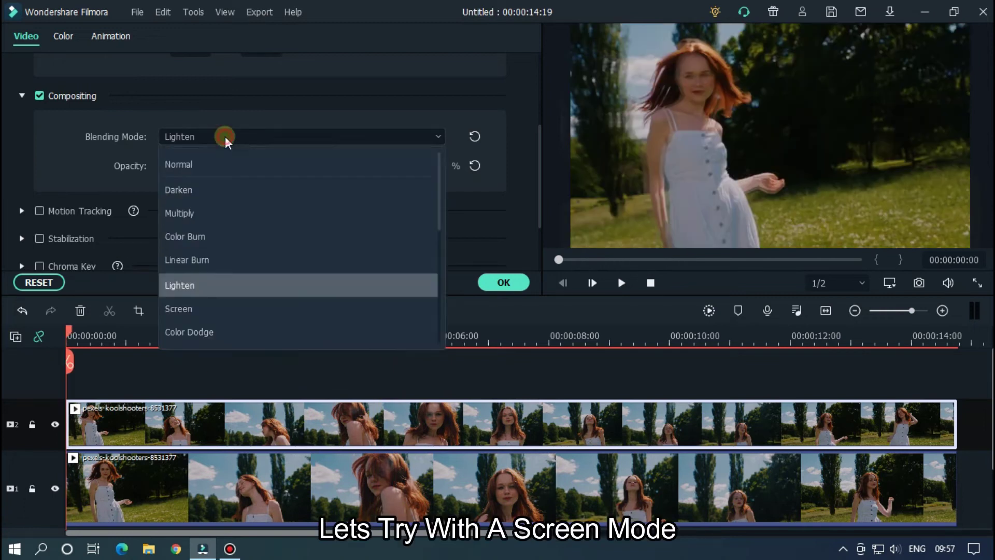
click(196, 309)
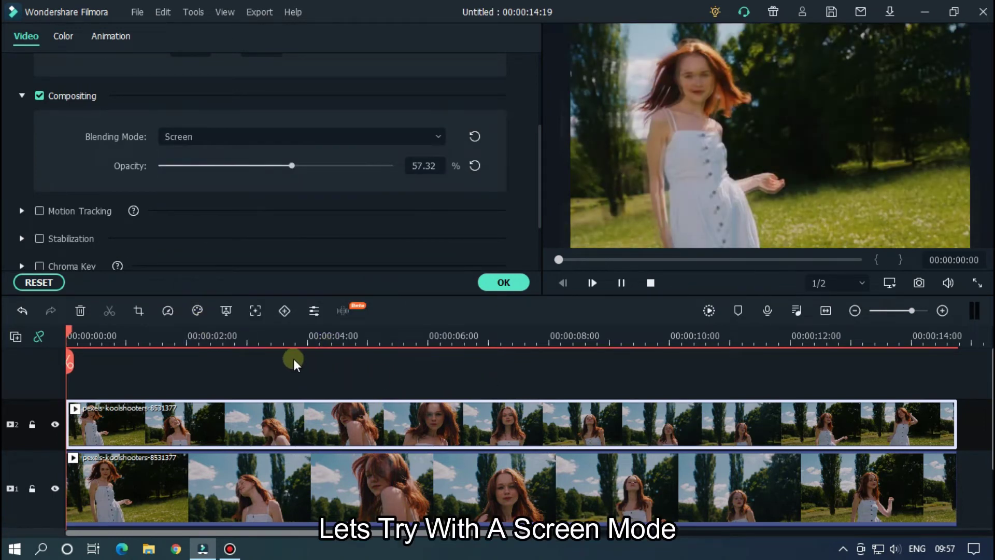
key(space)
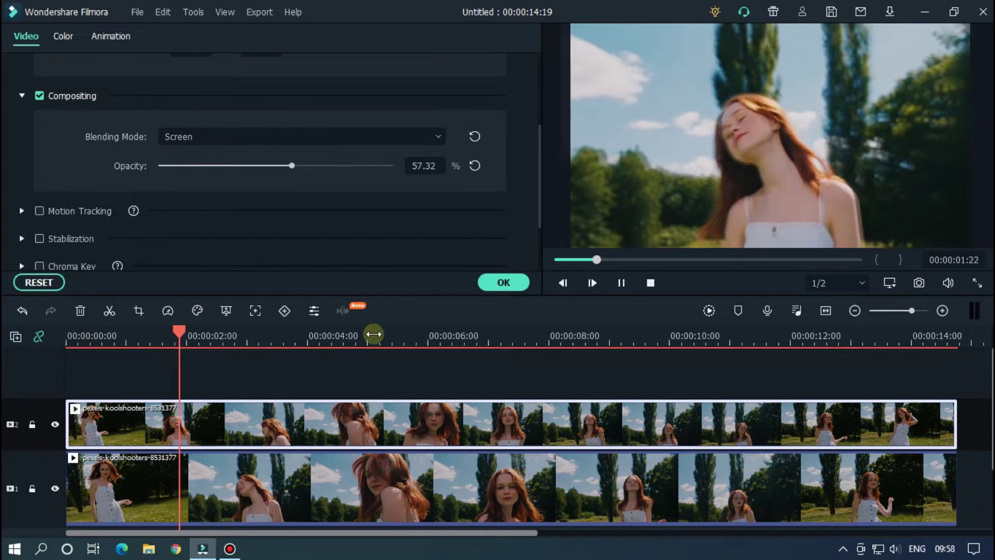
click(199, 136)
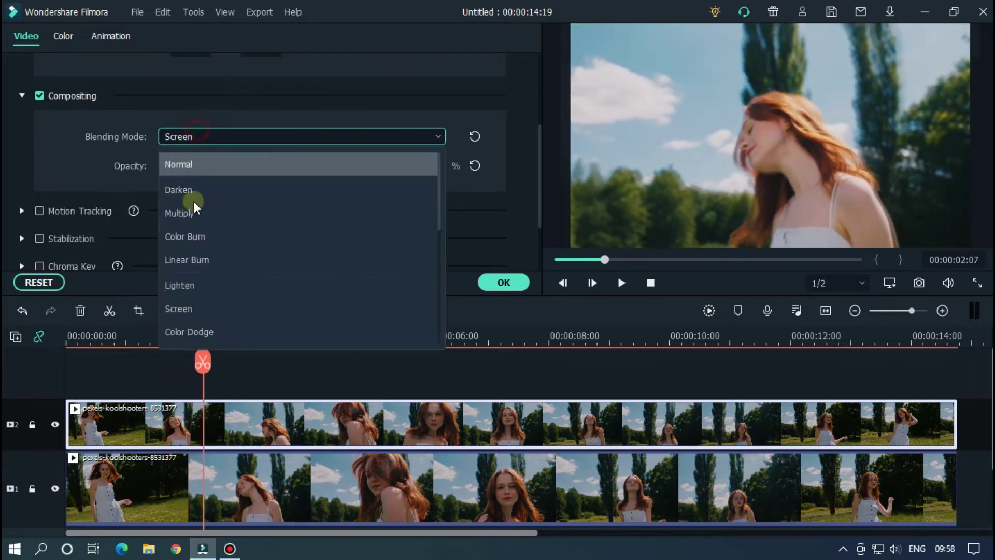
click(211, 333)
drag(202, 336, 71, 336)
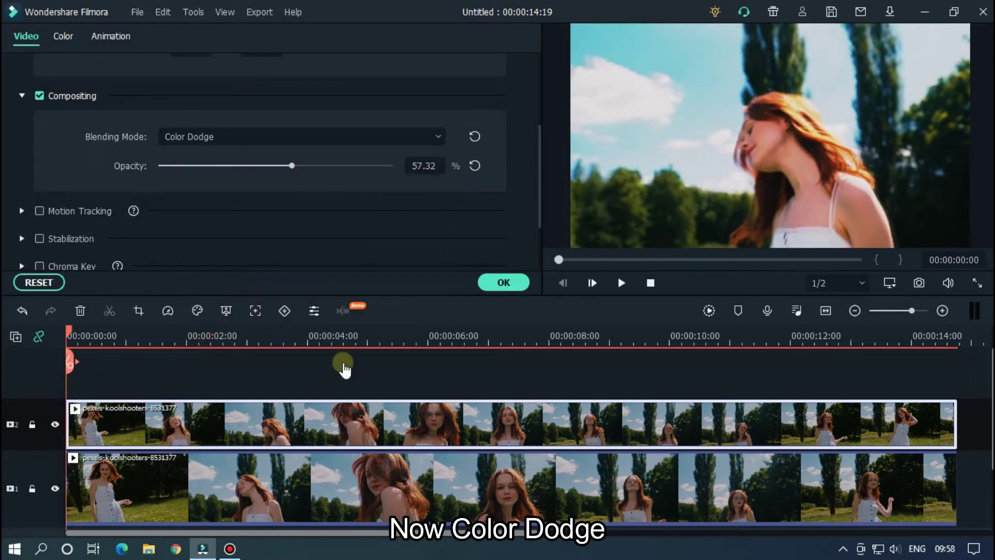
key(space)
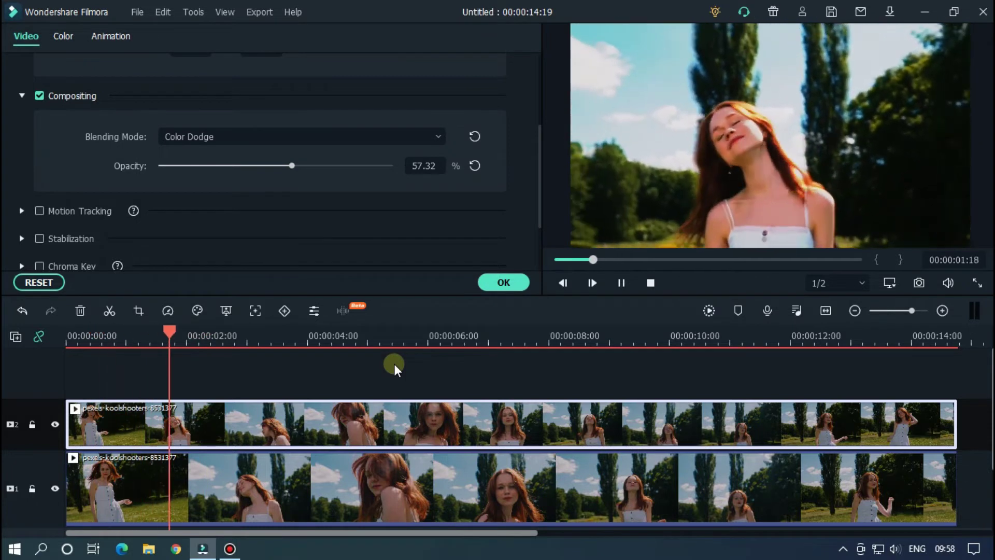
key(space)
Step: Try Linear Dodge, then settle on Overlay and preview it from the start
click(213, 137)
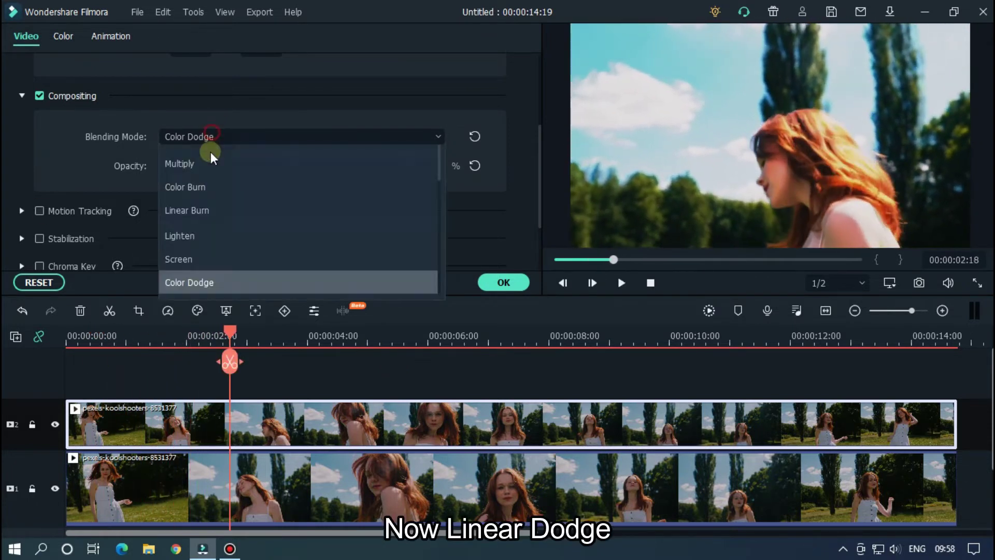
click(190, 306)
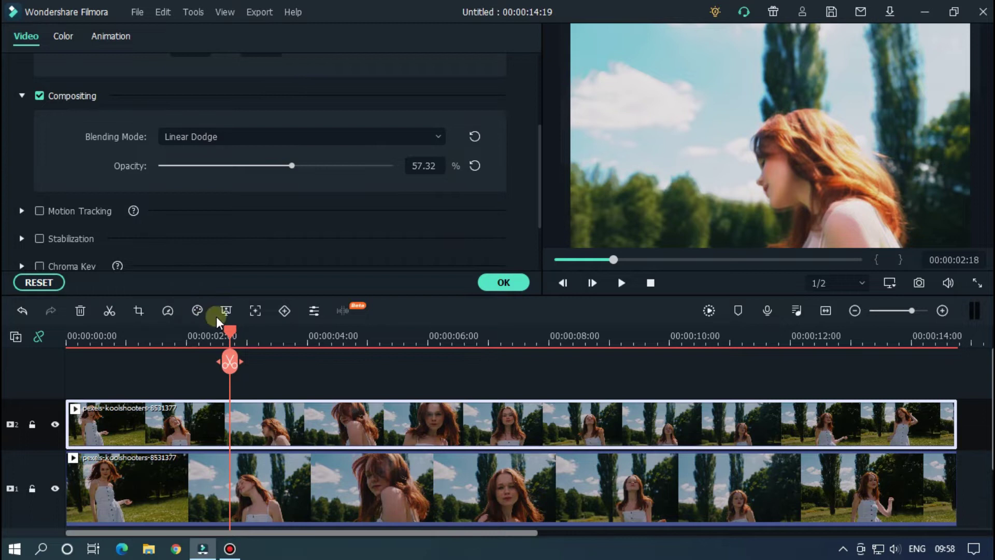
click(217, 138)
scroll(194, 311, down, 3)
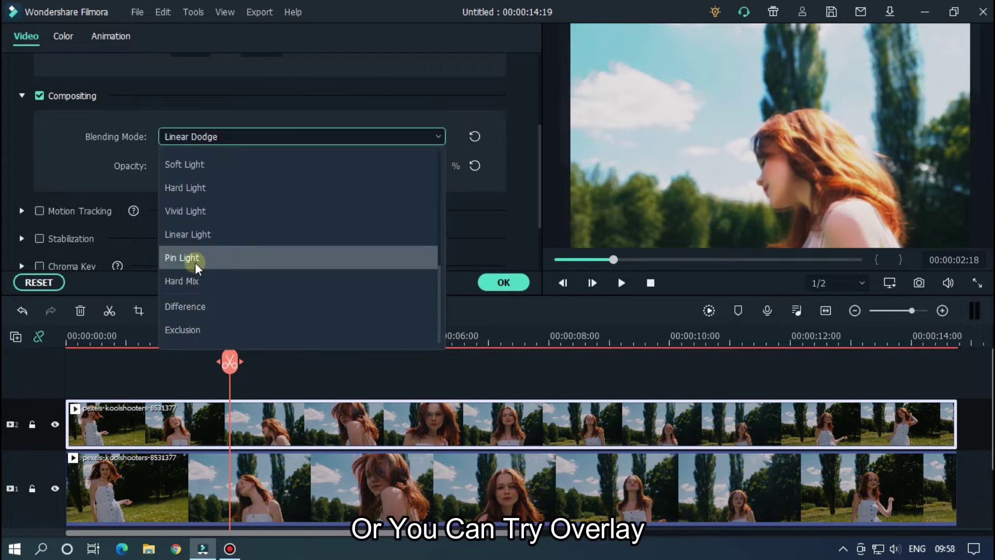
scroll(200, 275, up, 2)
click(185, 201)
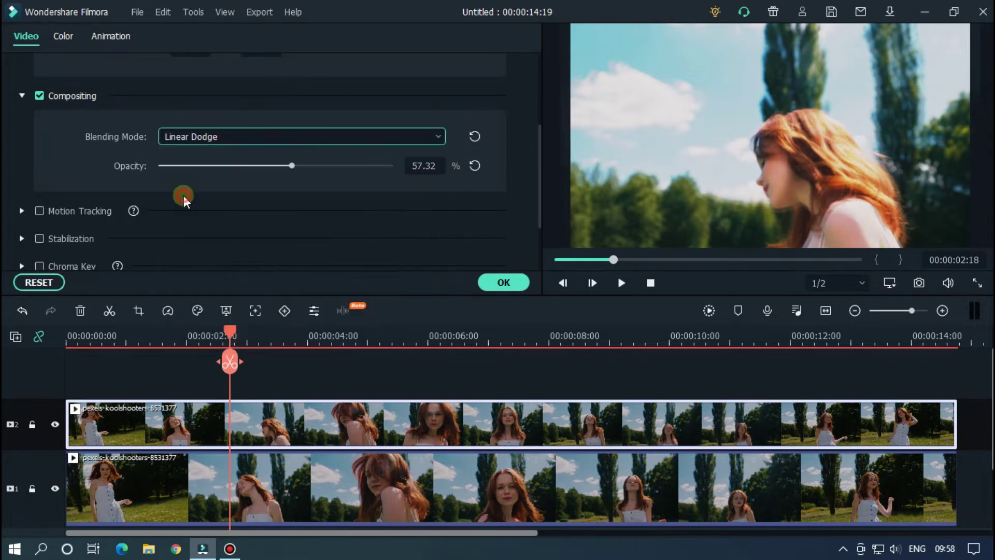
drag(228, 338, 16, 342)
key(space)
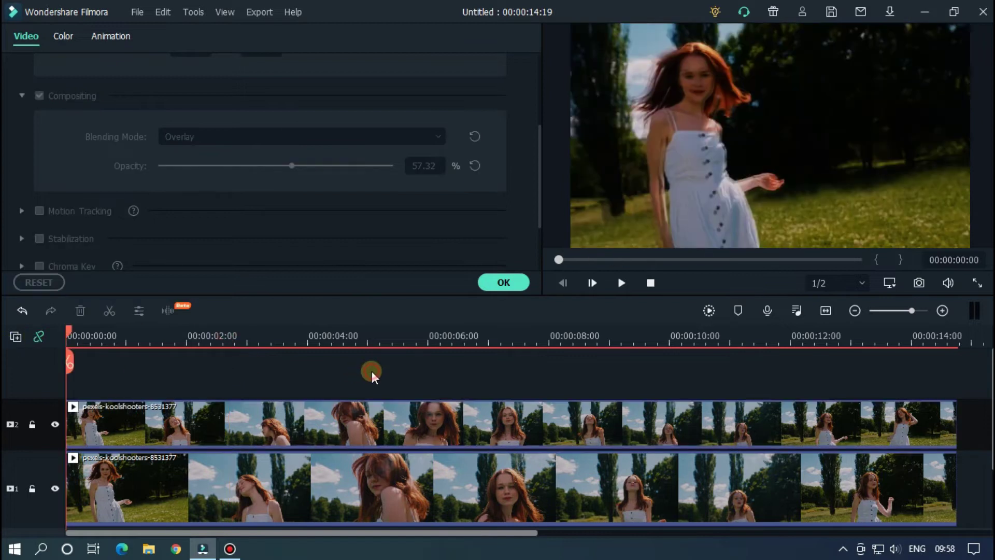
click(372, 418)
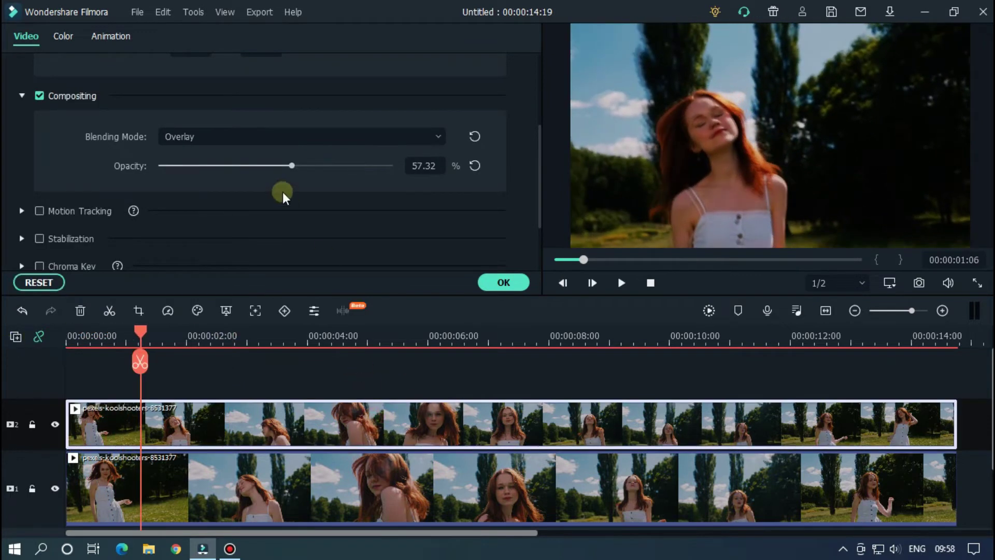
Step: Blend the upper clip with Difference and preview it from about 3 seconds
click(223, 137)
scroll(305, 289, down, 2)
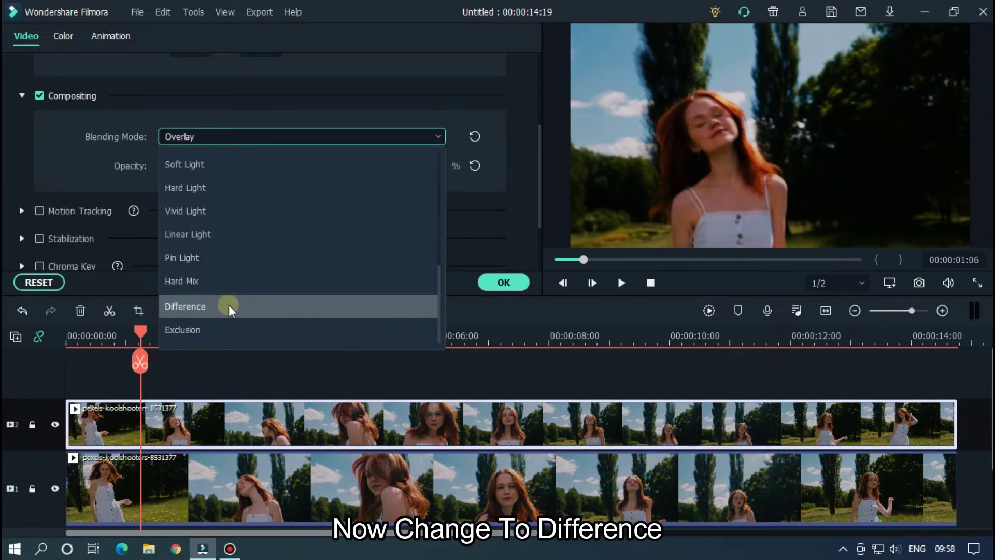
click(209, 307)
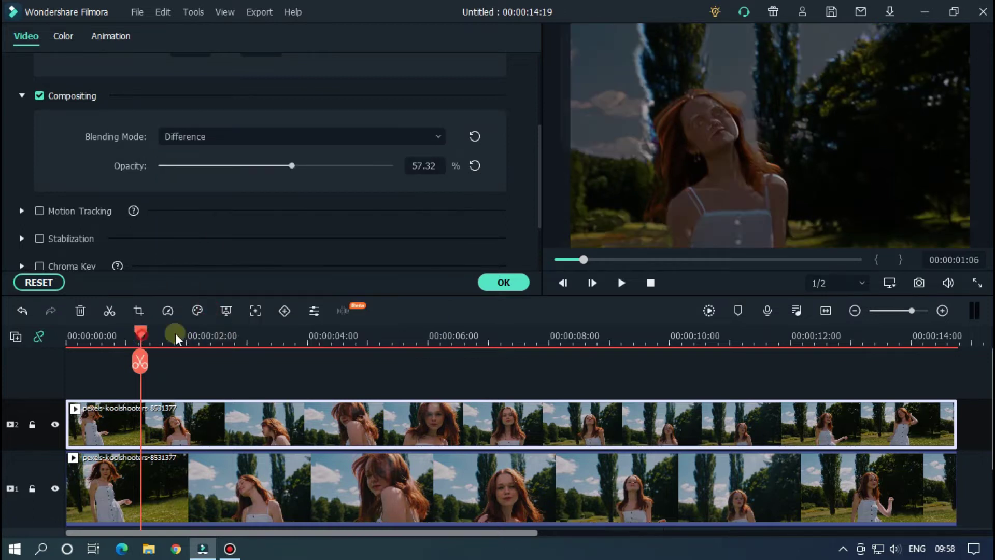
click(257, 338)
key(space)
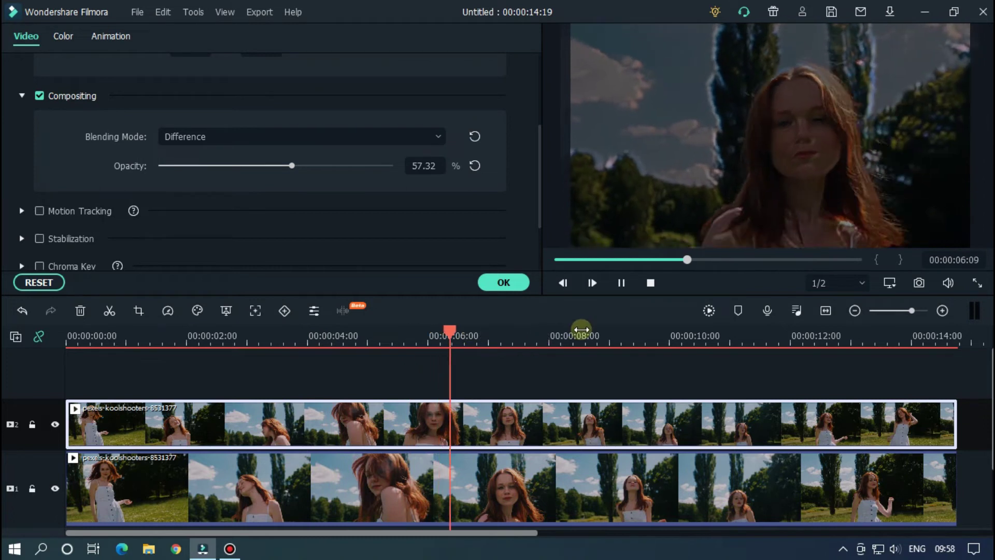
key(space)
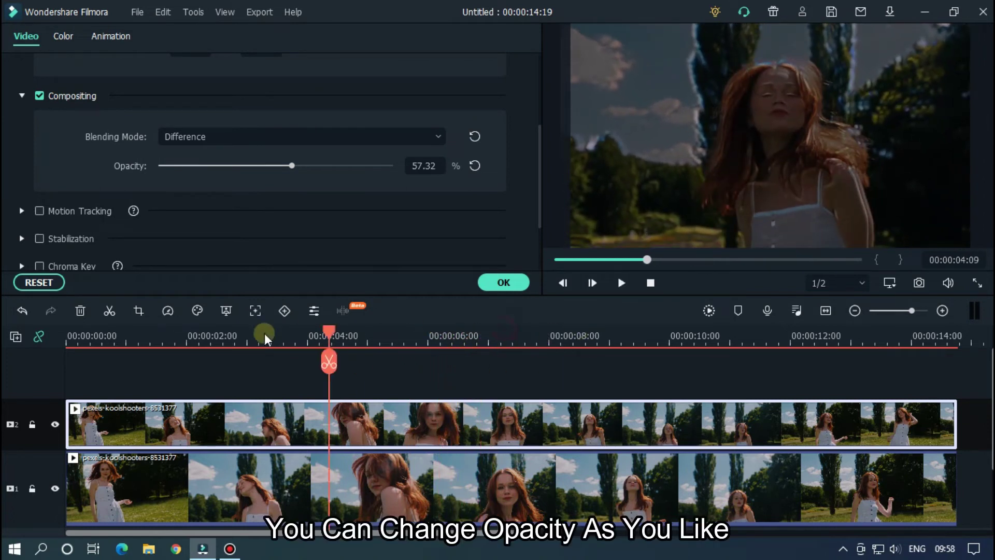
Step: Lower the upper clip's opacity to about 36% and replay from the start
click(265, 338)
drag(268, 171, 243, 167)
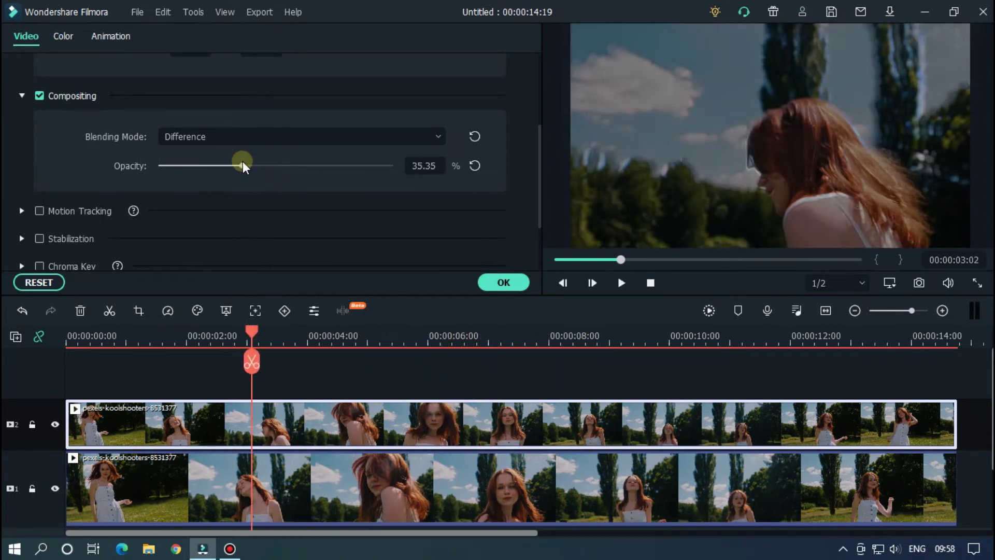
drag(622, 260, 517, 253)
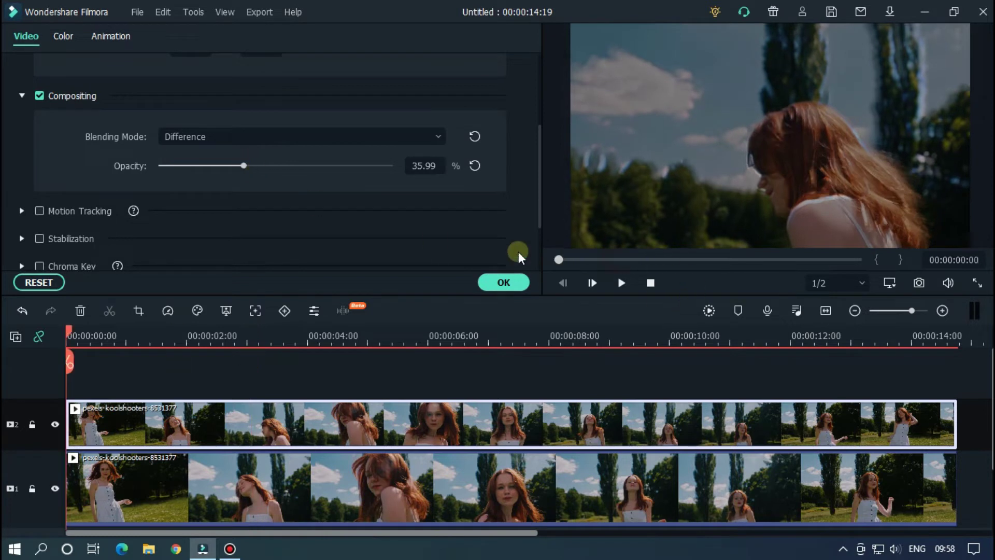
key(space)
click(660, 374)
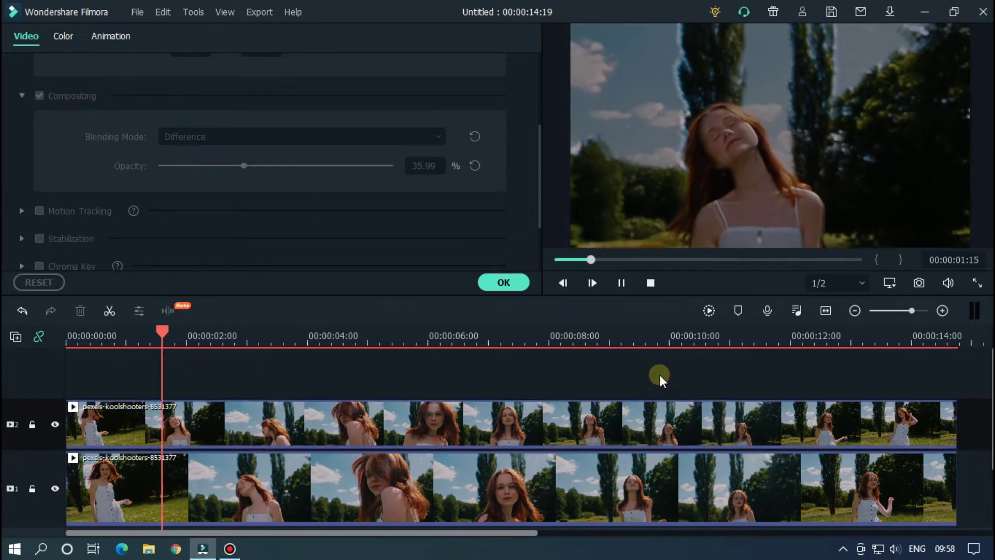
click(299, 419)
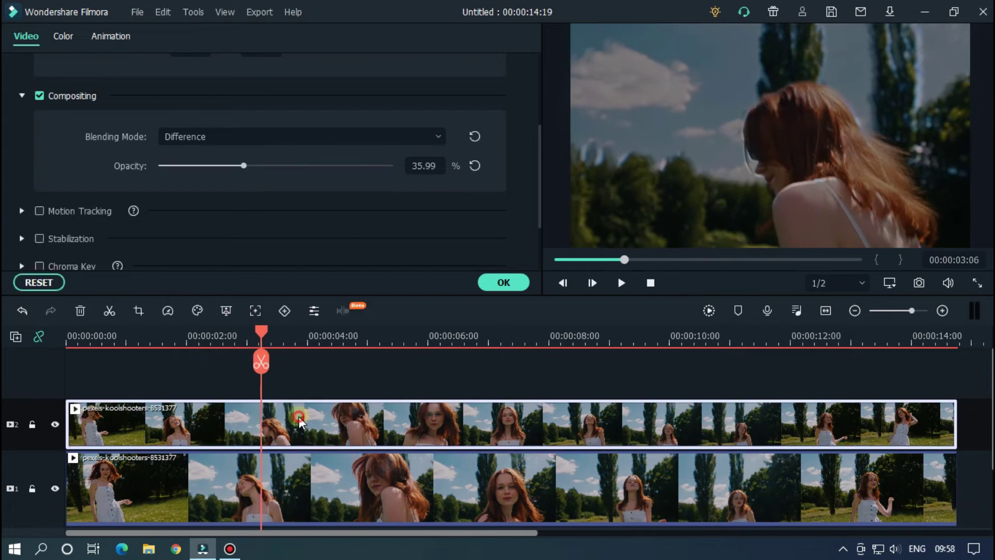
drag(262, 335, 71, 336)
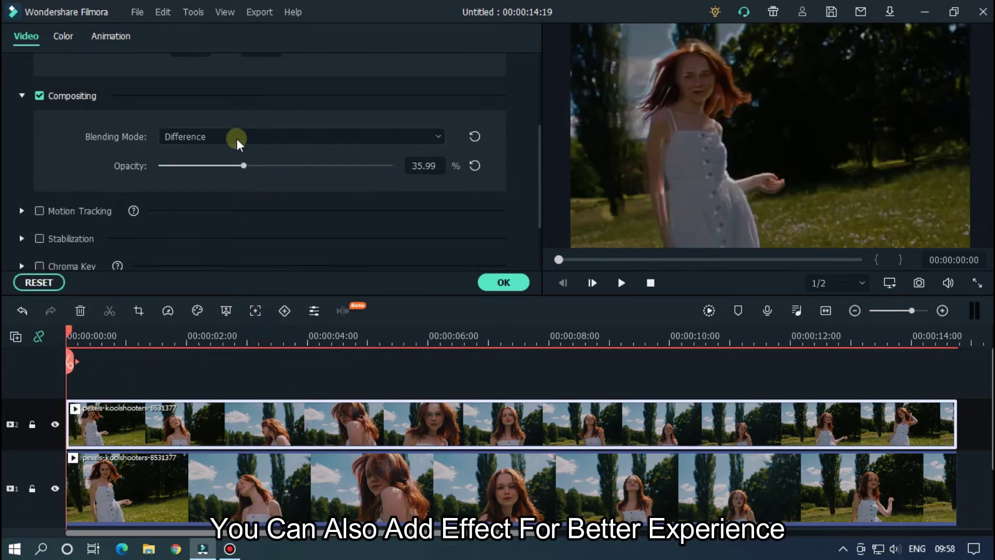
scroll(237, 142, down, 1)
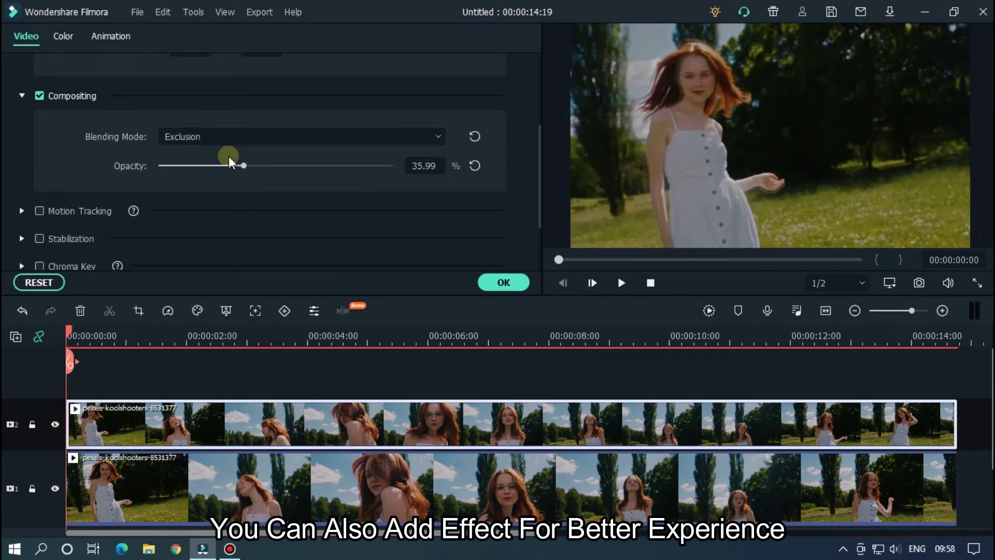
Step: Search 'sq' in Effects, drop Square Blur onto the track-2 clip, and view its settings
click(502, 283)
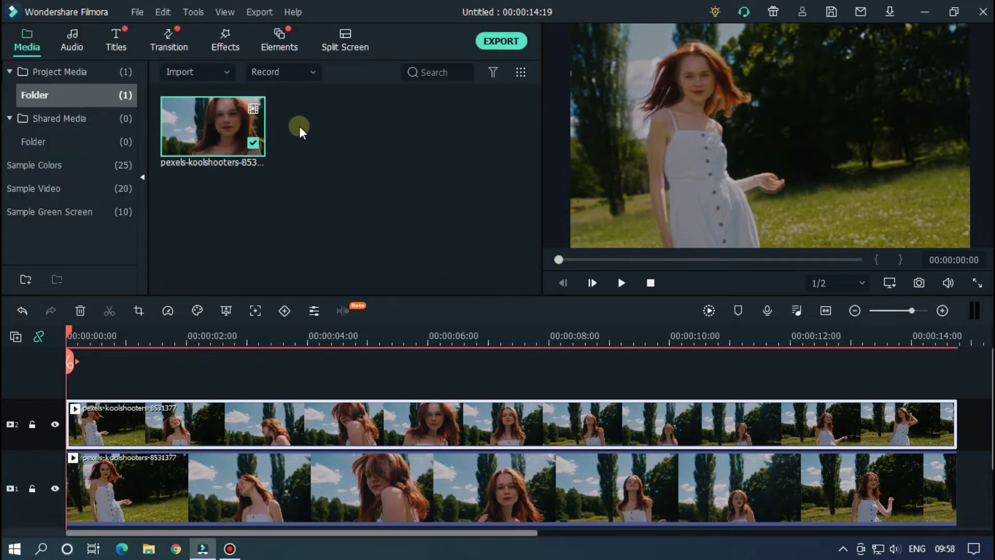
click(237, 43)
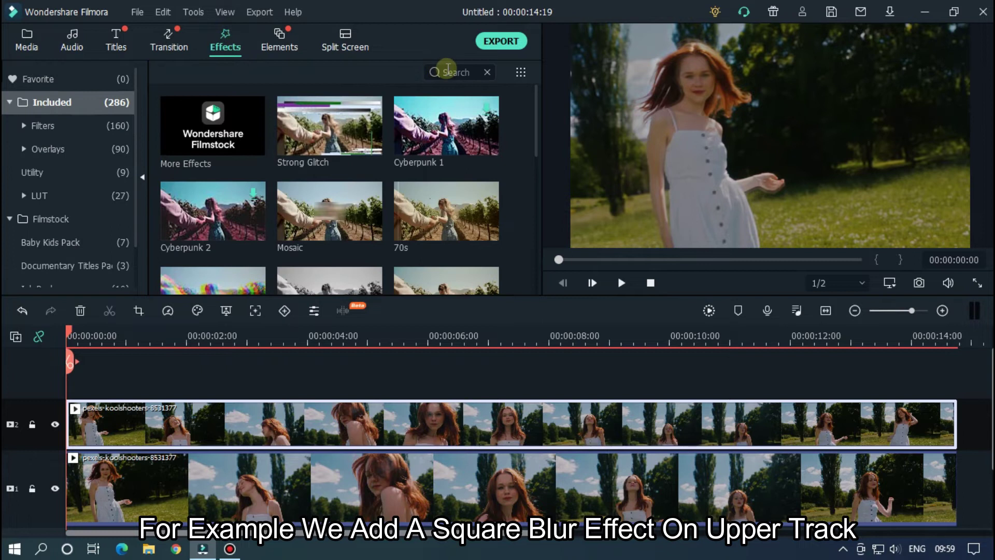
text(sq)
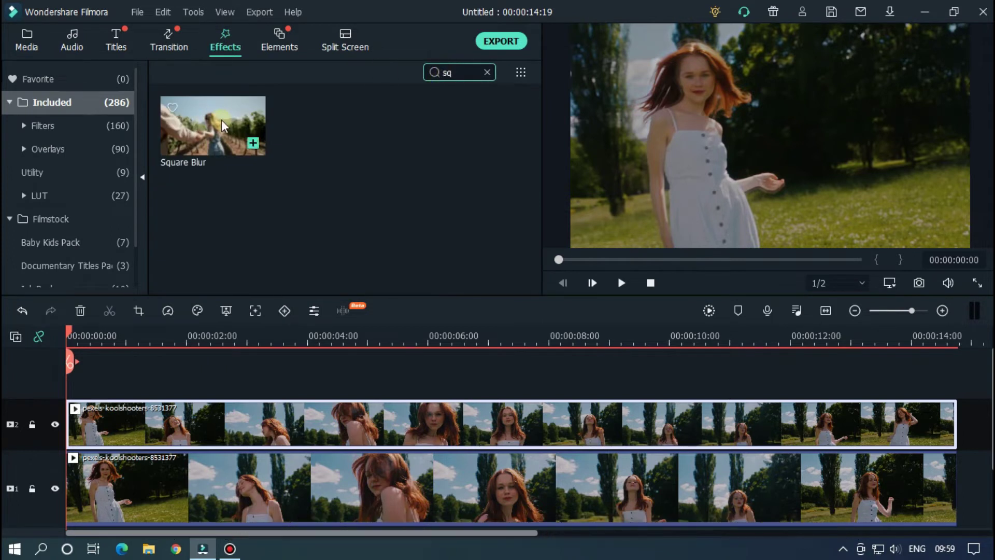
drag(182, 262, 114, 427)
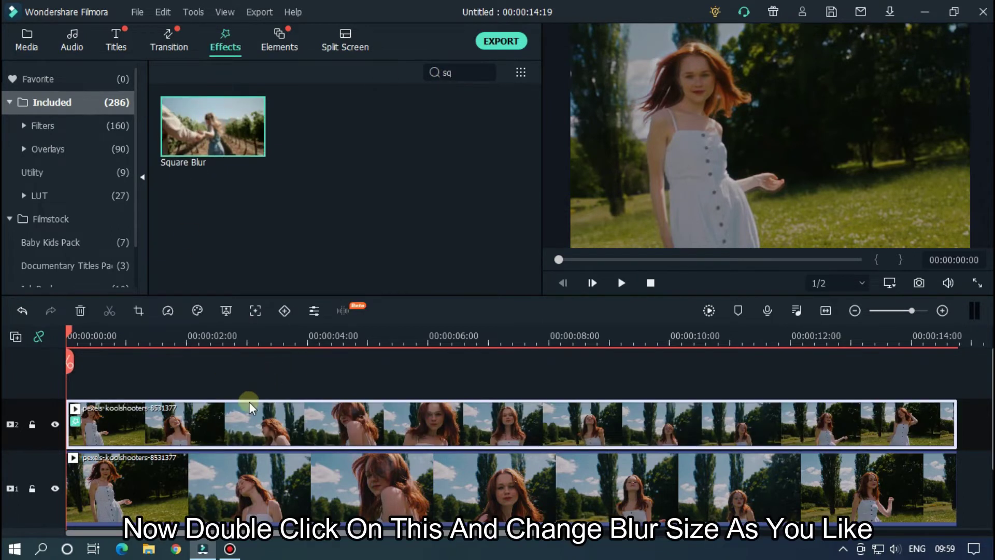
double_click(167, 424)
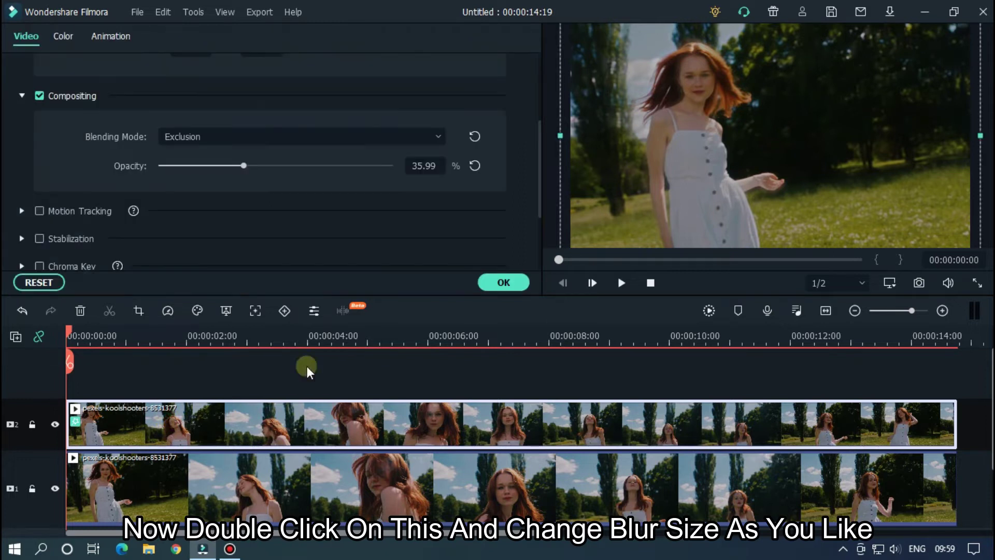
scroll(68, 191, down, 3)
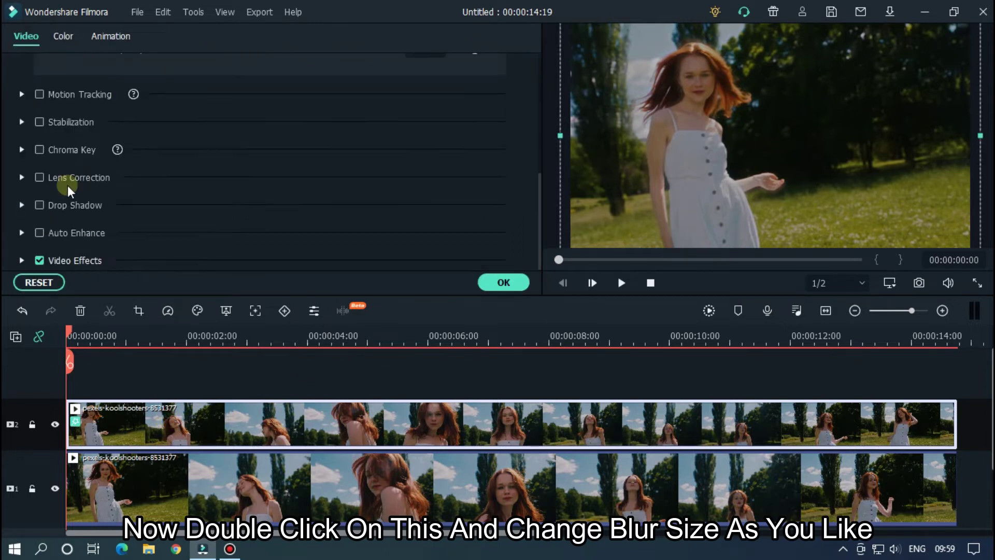
click(20, 260)
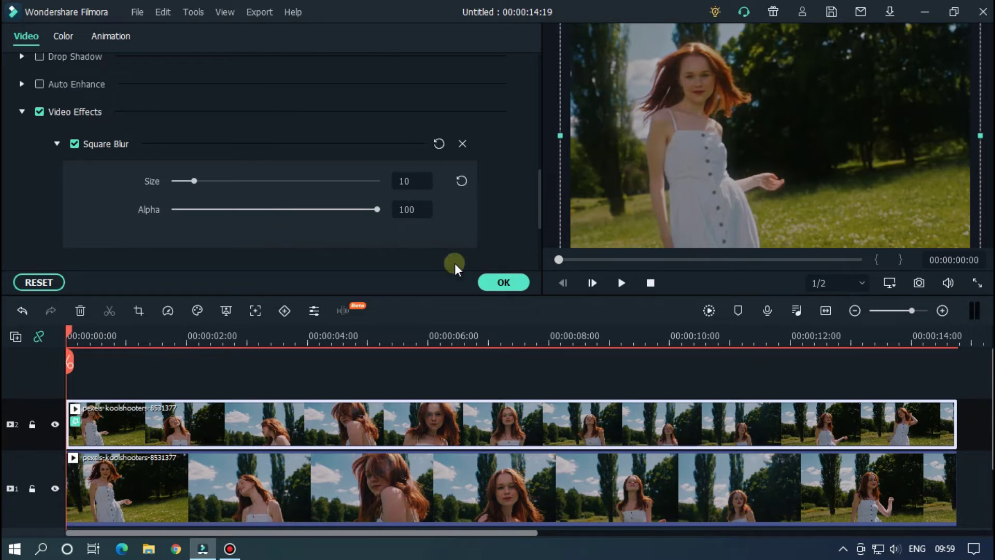
Step: Switch the upper clip's blend from Overlay to Screen and preview the glow
click(502, 282)
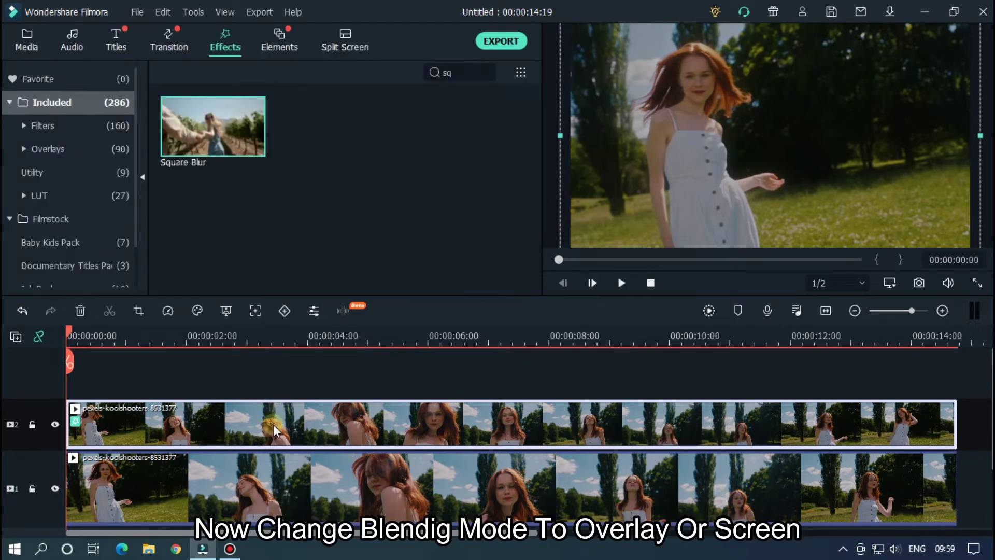
double_click(273, 428)
scroll(179, 167, up, 5)
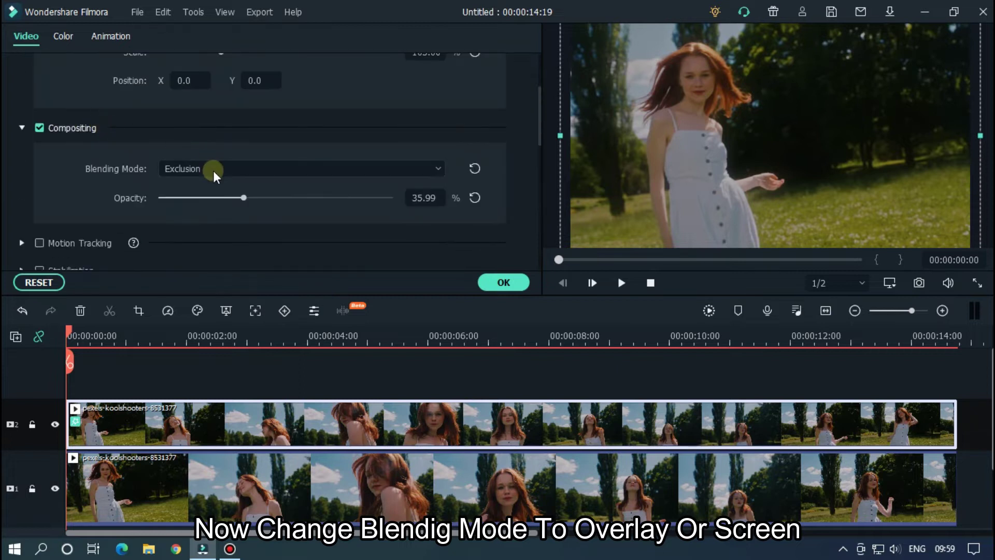
click(215, 169)
scroll(218, 308, up, 2)
scroll(218, 308, up, 3)
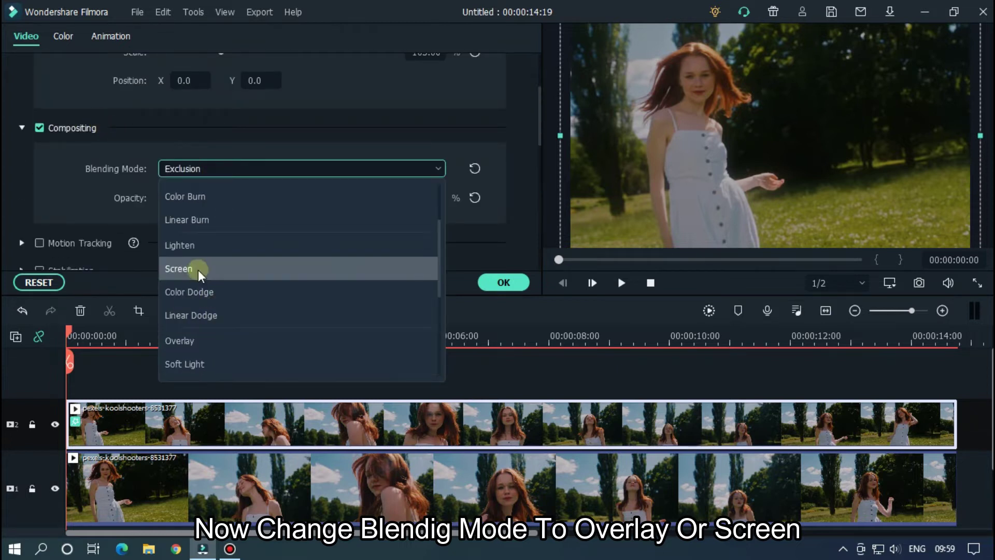
click(192, 340)
click(193, 175)
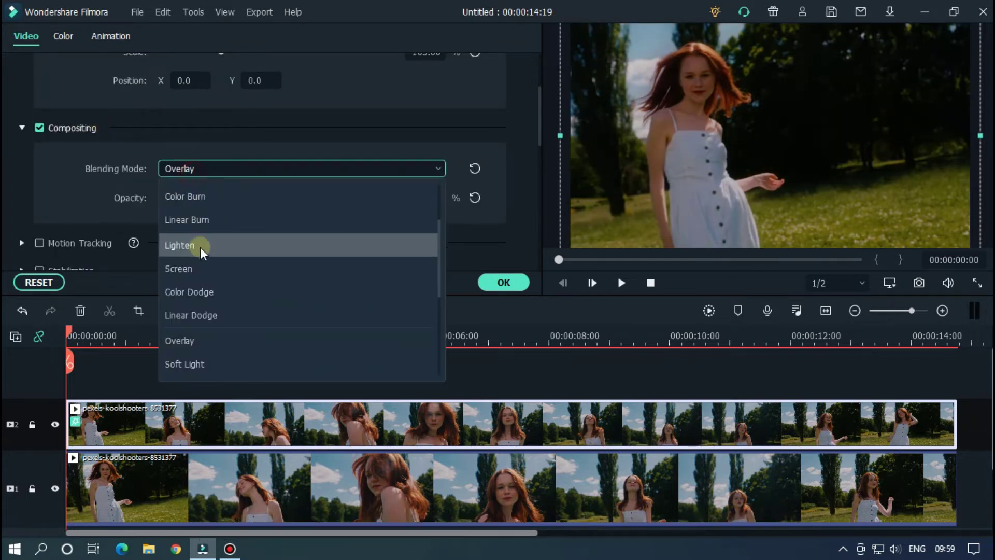
click(187, 267)
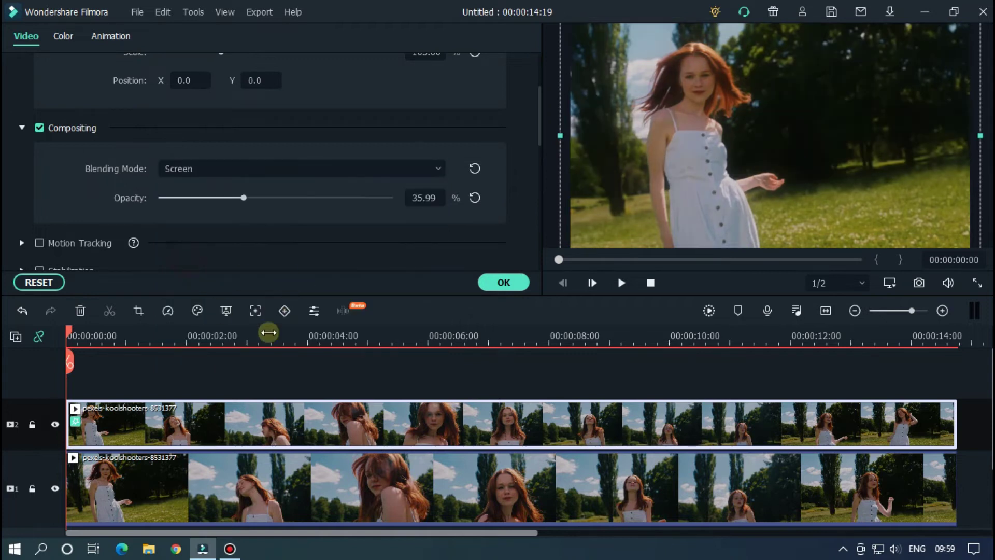
key(space)
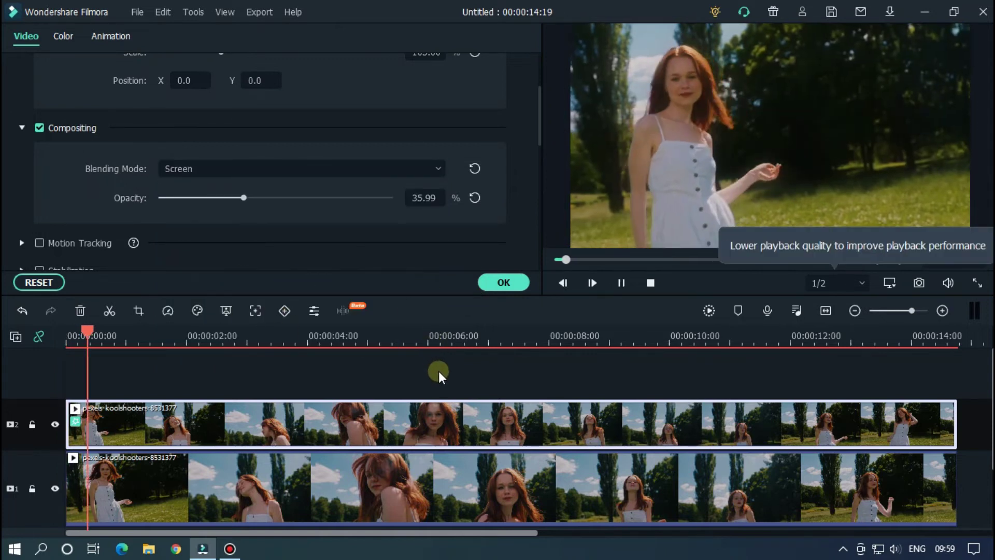
click(440, 371)
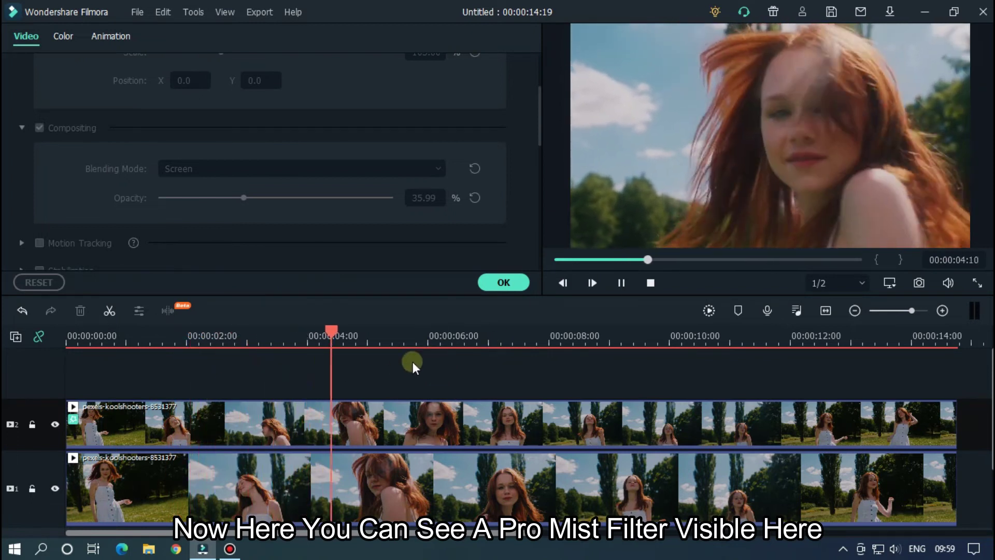
key(space)
Step: Toggle track 2's visibility off and on twice to compare the effect
click(54, 424)
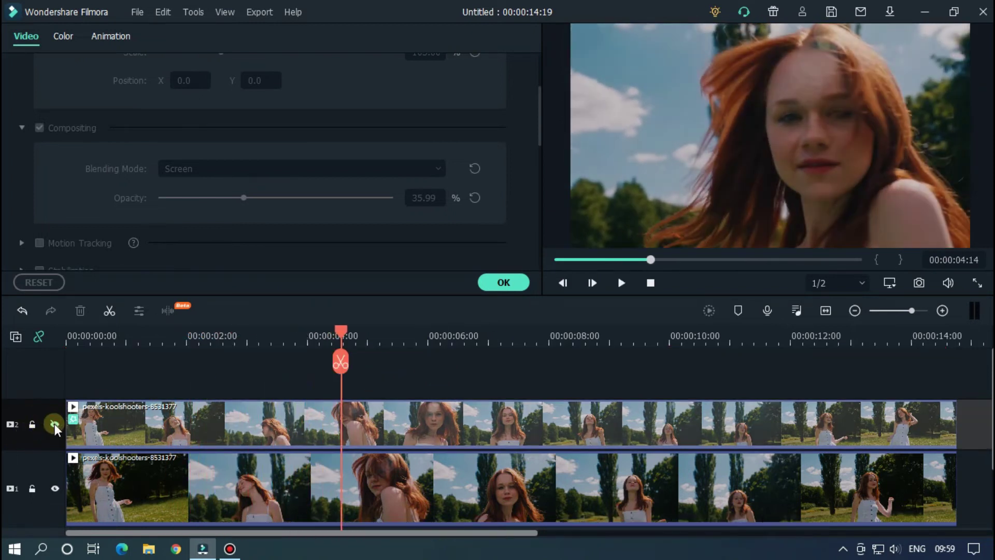
click(54, 424)
click(55, 424)
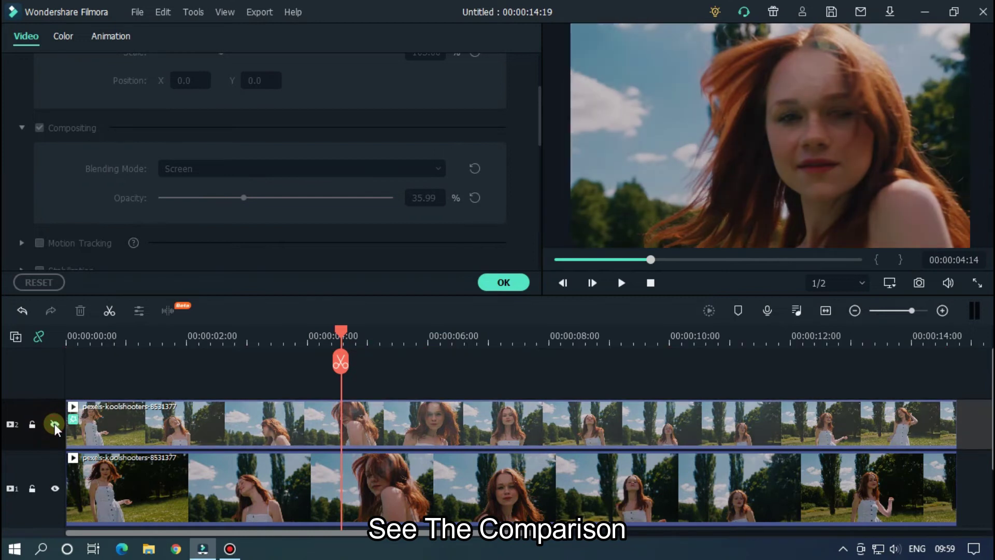
click(54, 424)
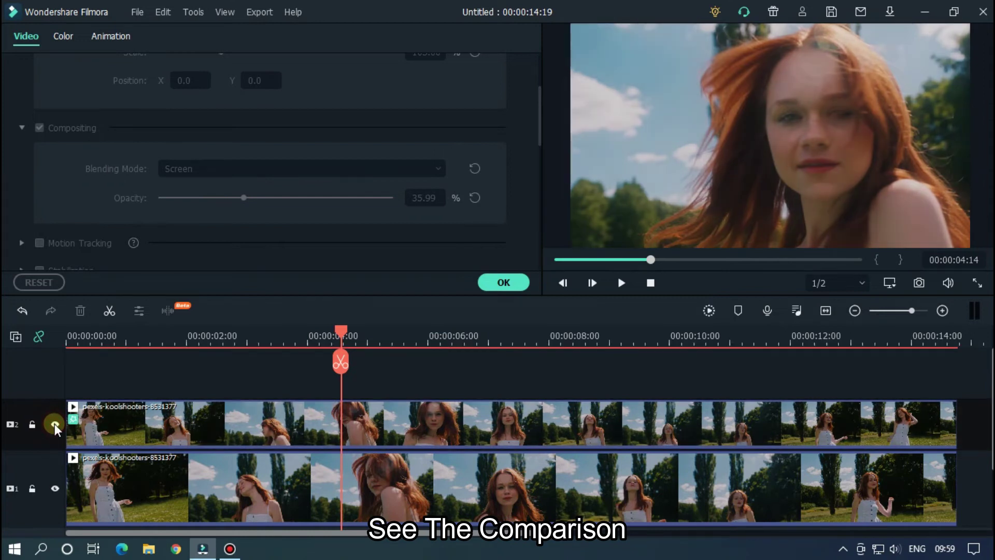
Step: Reduce the upper clip's Square Blur size to 9
click(422, 422)
scroll(374, 204, down, 5)
click(243, 182)
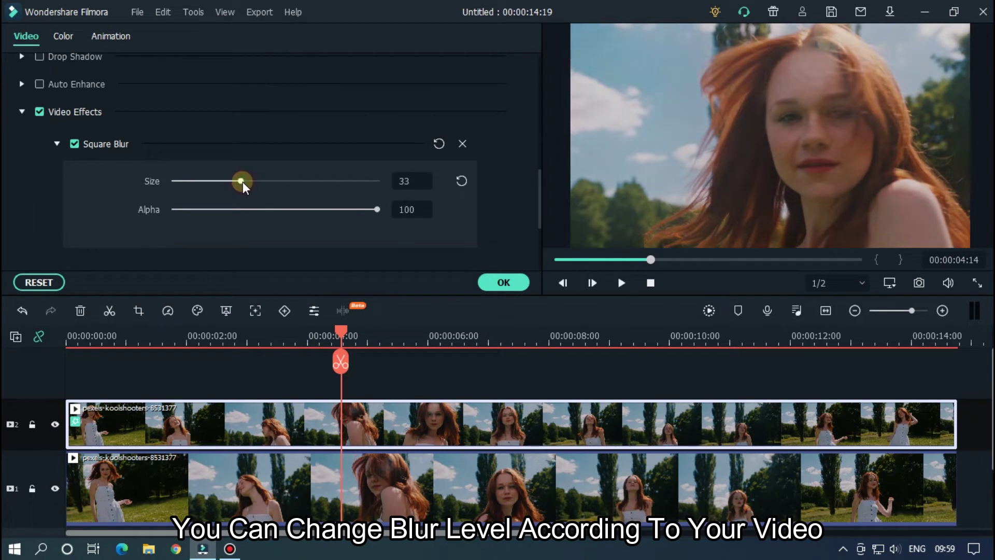
drag(225, 181, 192, 181)
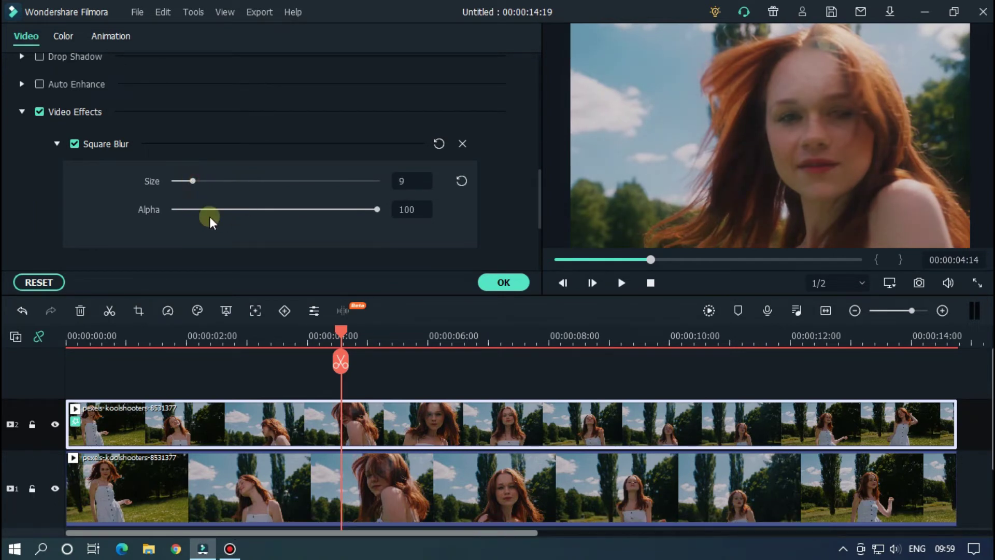
key(Home)
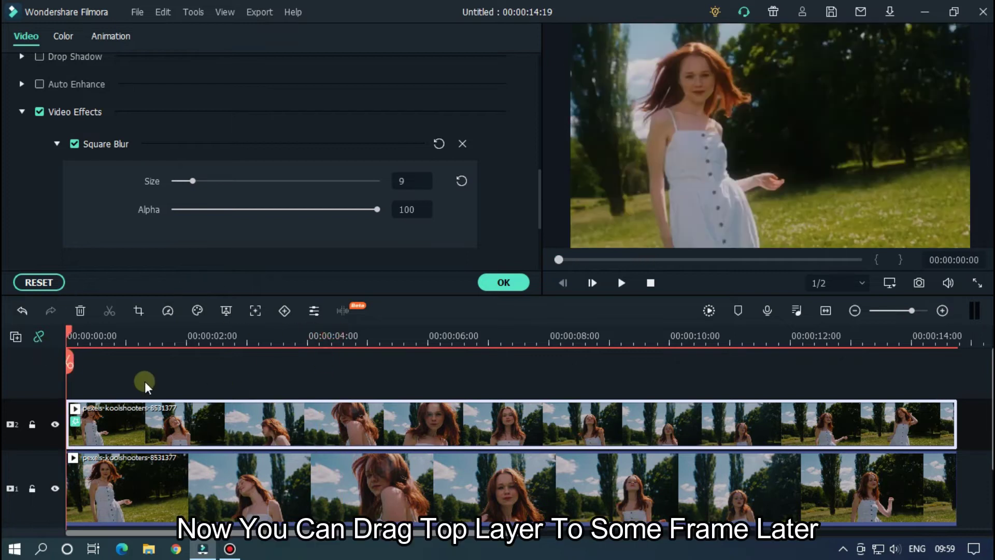
Step: Shift the track-2 clip about 5 frames later and preview the offset
drag(163, 332, 176, 332)
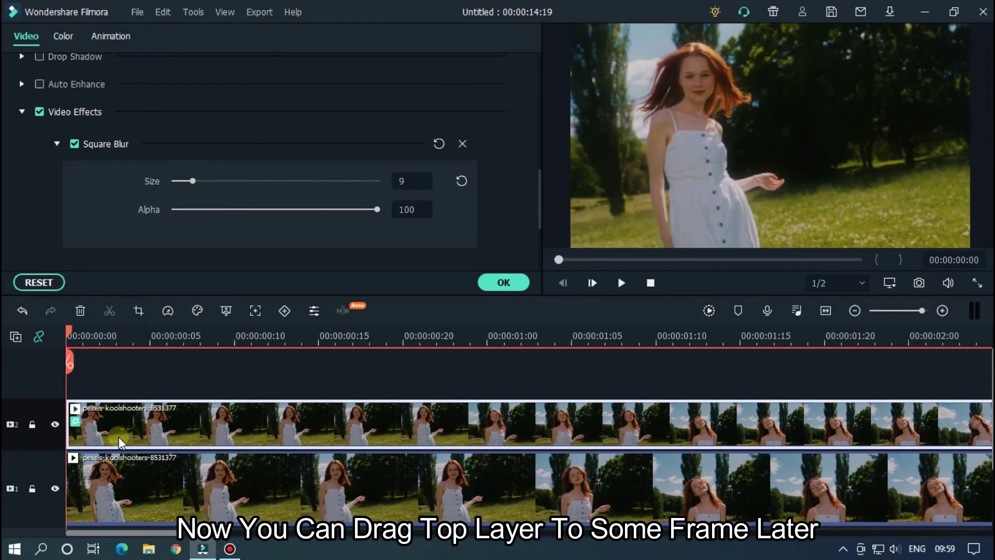
drag(118, 436, 220, 423)
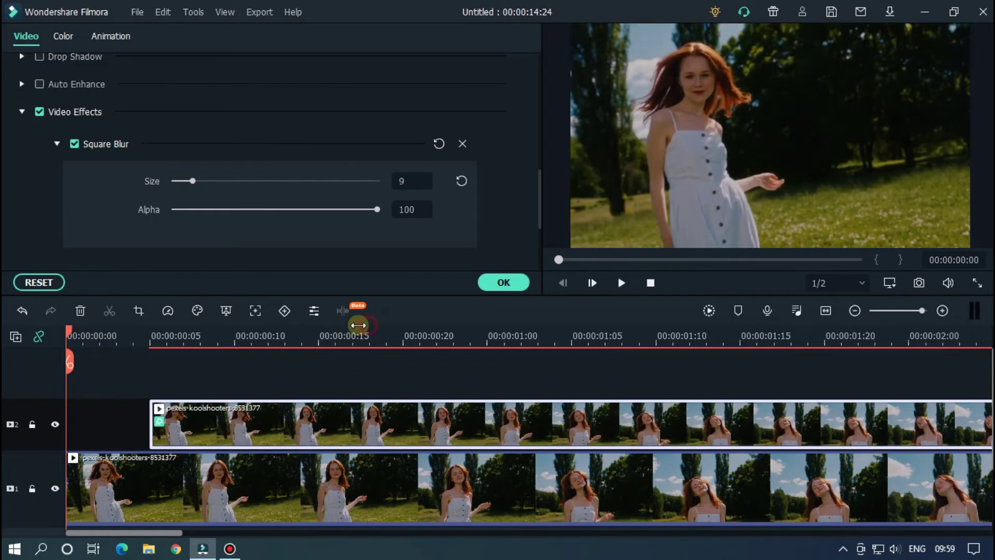
drag(355, 332, 245, 348)
key(space)
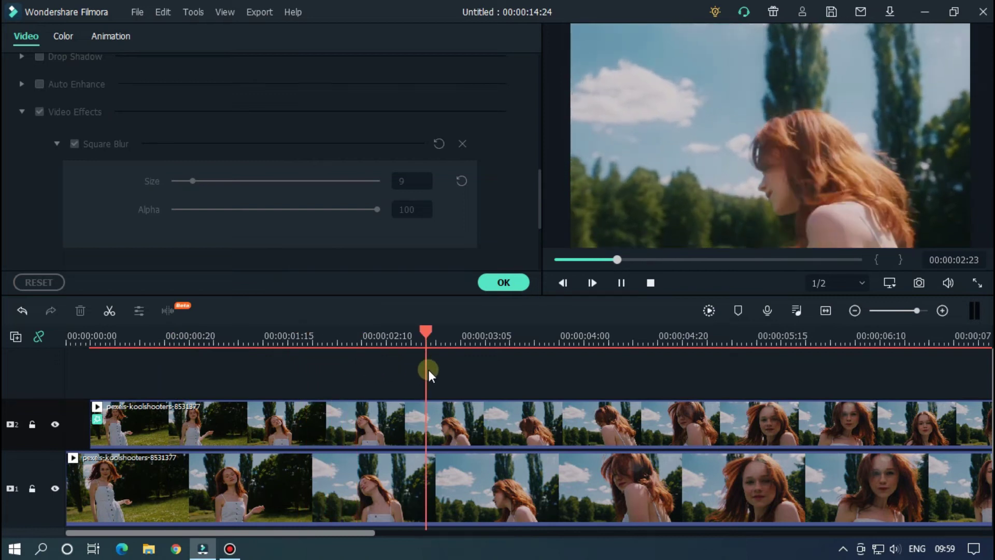
click(555, 336)
drag(556, 336, 350, 321)
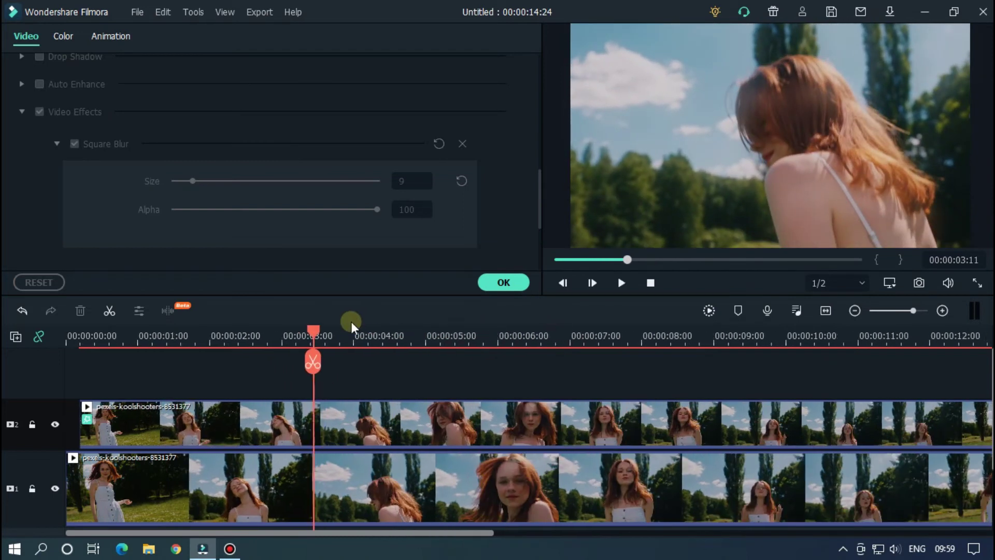
Step: Try the Darken blending mode on the track-2 duplicate and preview it
click(369, 428)
scroll(288, 212, up, 5)
click(223, 94)
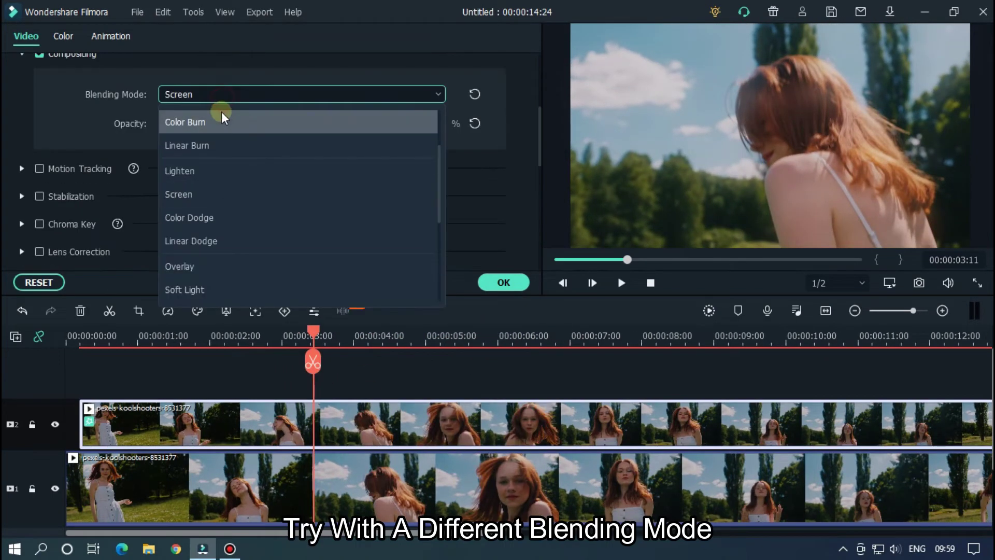
scroll(203, 168, up, 1)
click(200, 147)
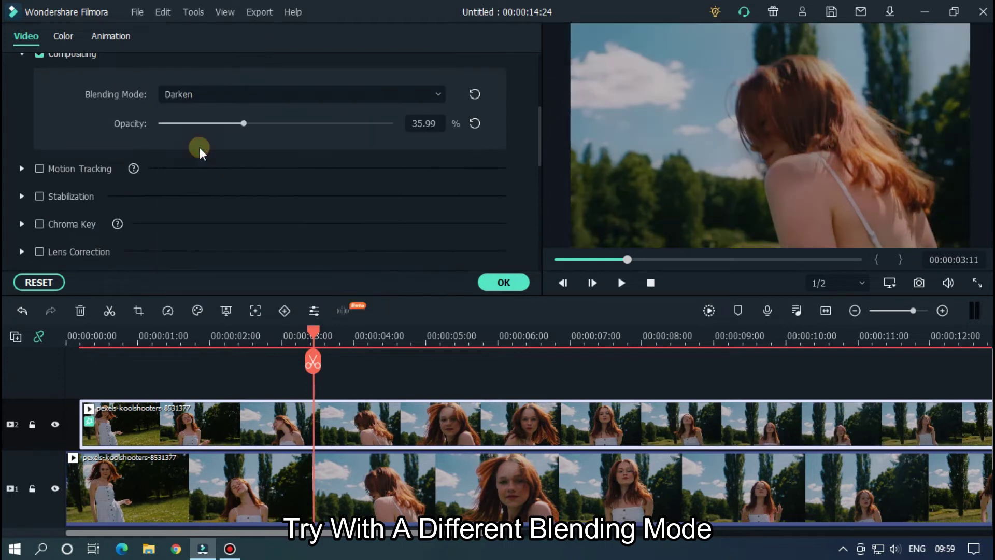
key(space)
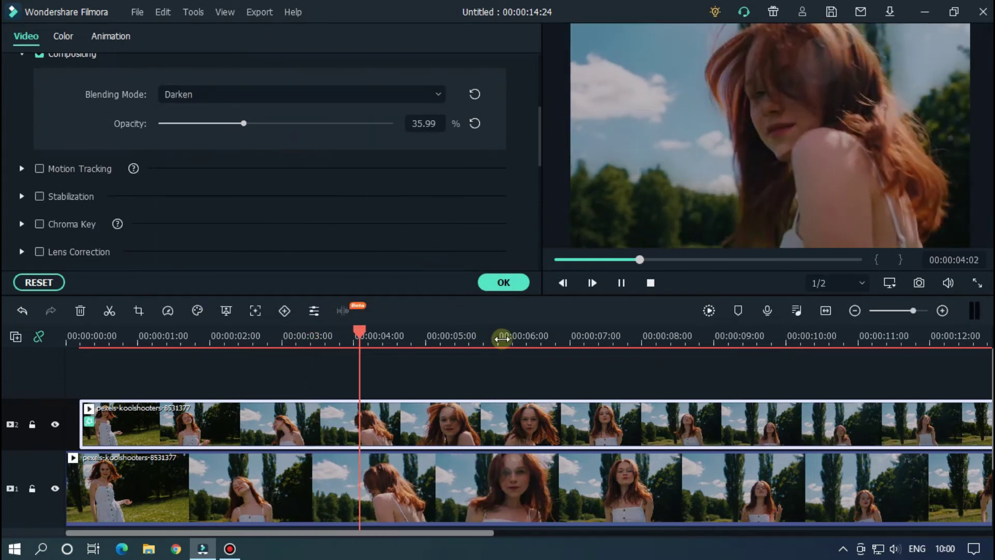
key(space)
scroll(200, 96, down, 1)
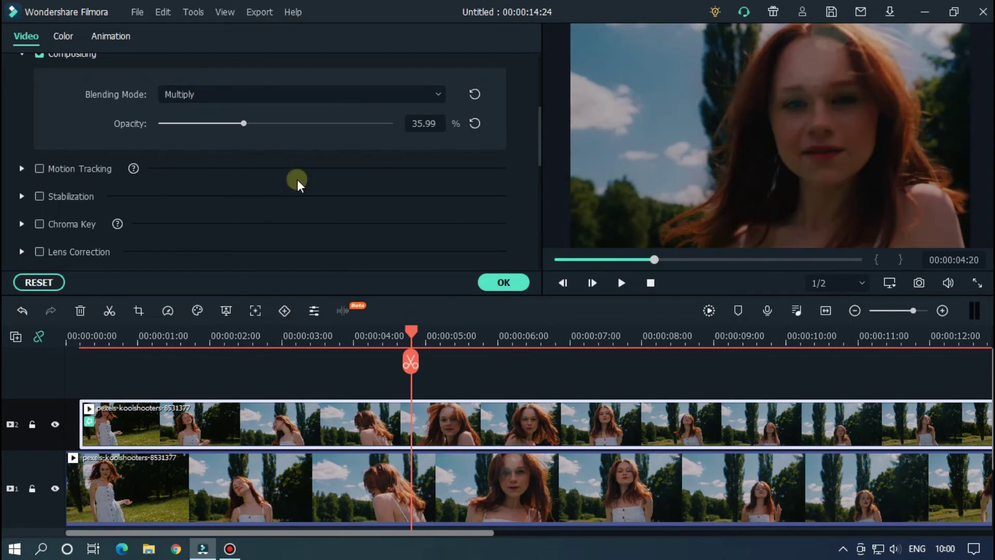
drag(411, 332, 266, 303)
Step: Switch the duplicate's blending mode to Pin Light and preview it from near the start
click(193, 95)
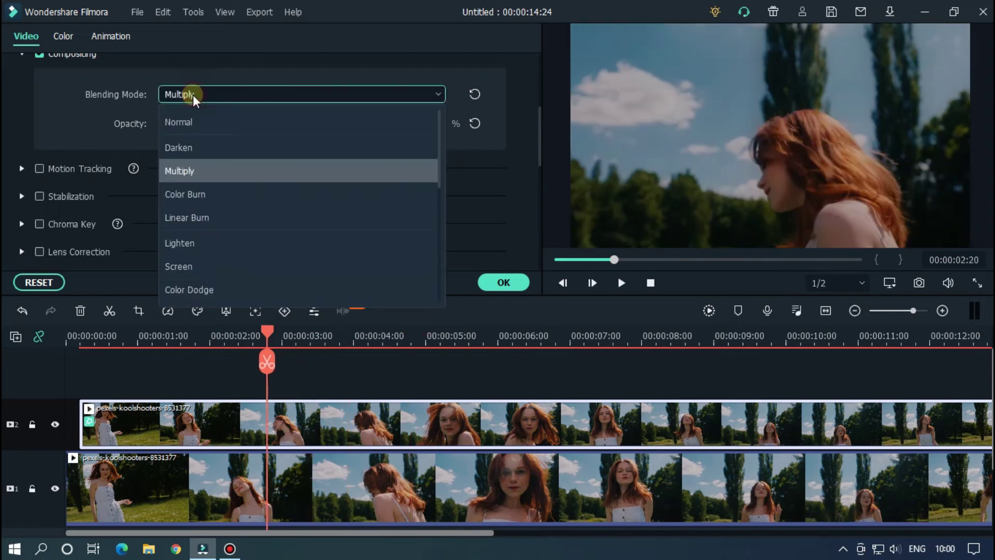
scroll(208, 223, down, 3)
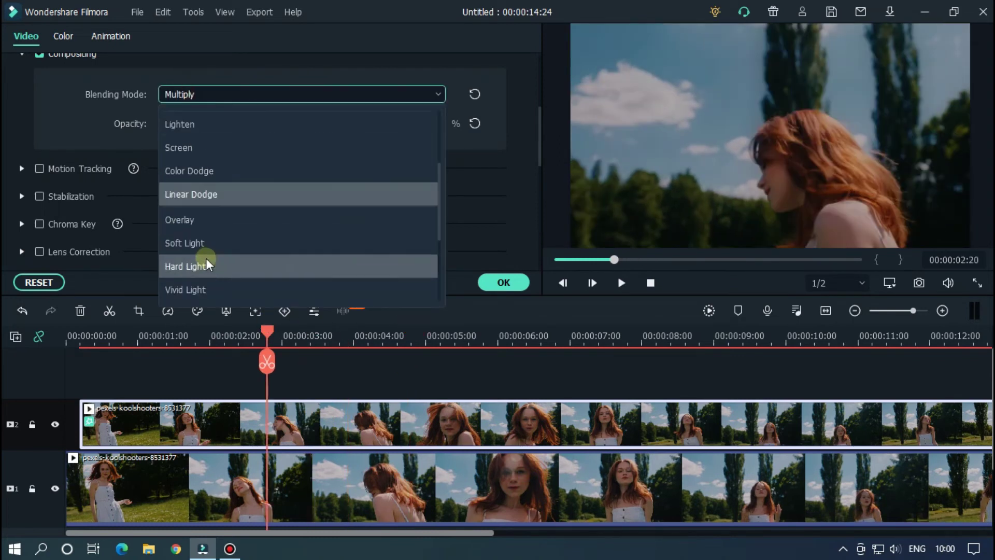
scroll(215, 265, down, 1)
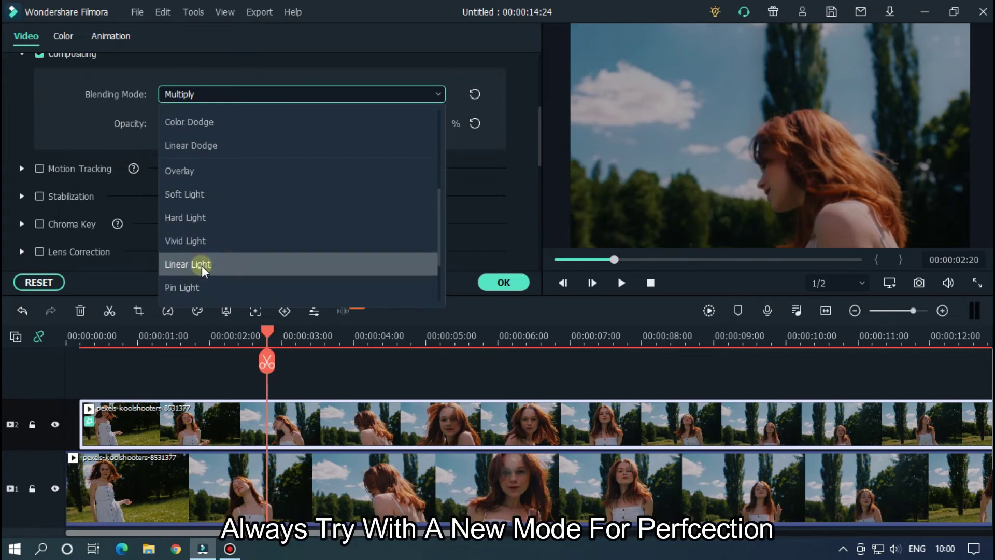
click(212, 288)
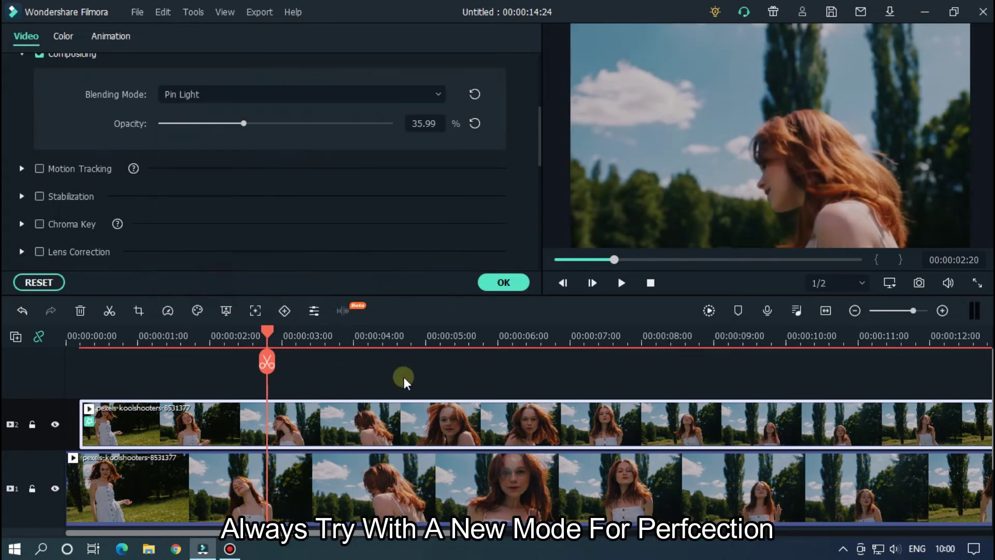
key(space)
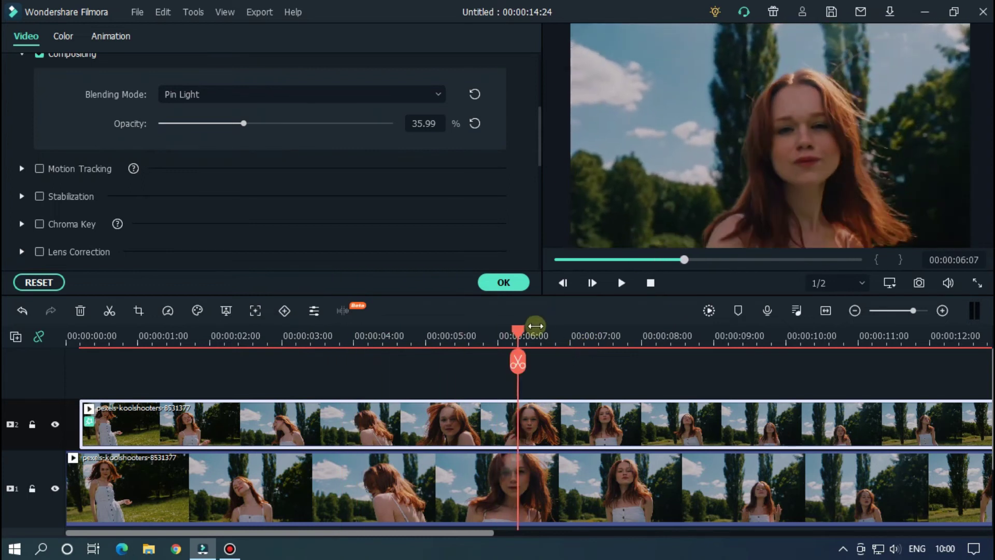
key(space)
drag(444, 334, 123, 339)
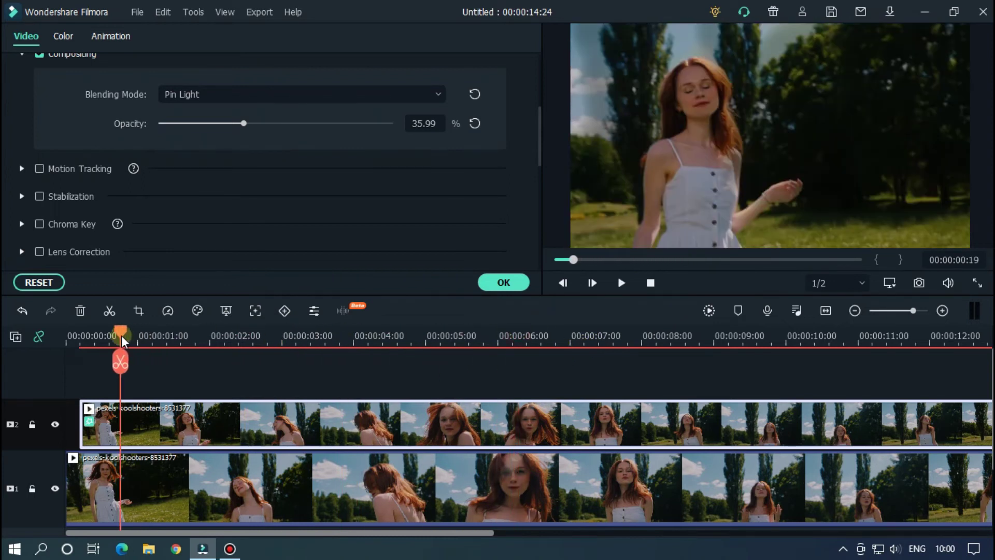
key(space)
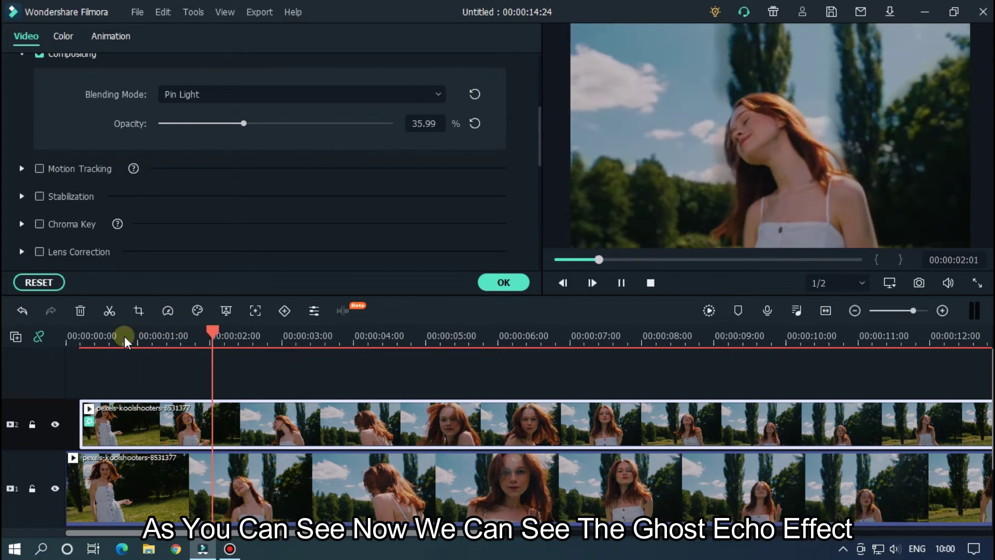
key(space)
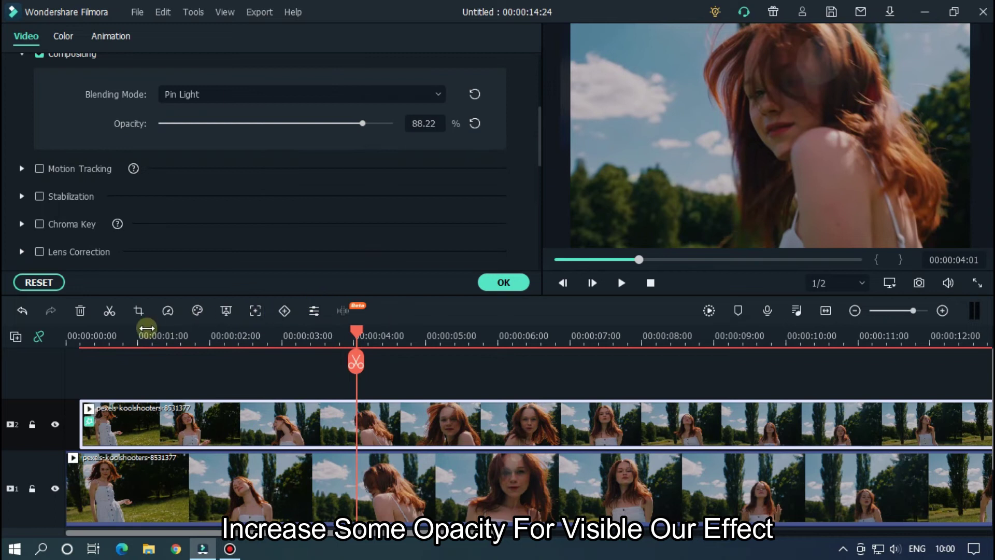
Step: Step the blending mode past Hard Mix to Difference at 88.22% opacity and preview it
click(126, 332)
key(space)
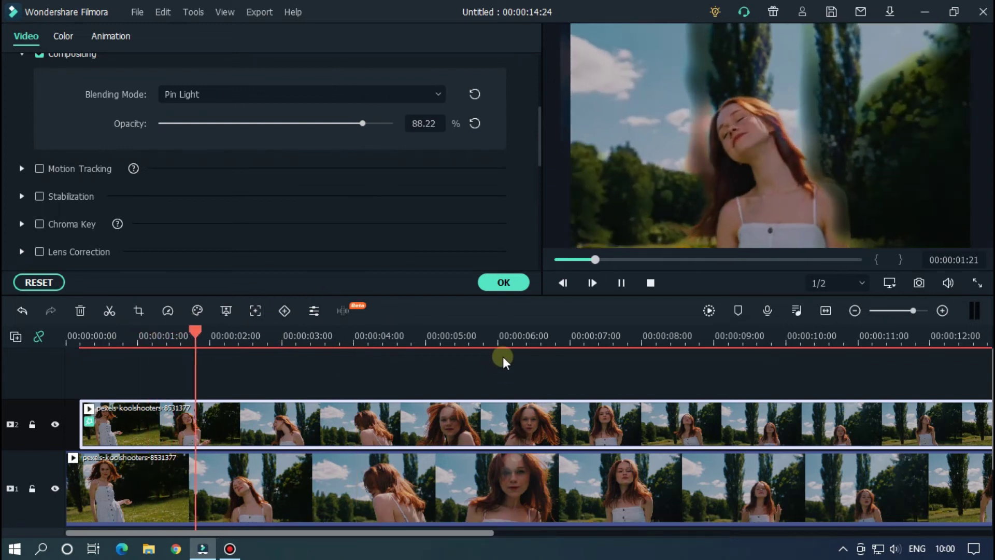
key(space)
scroll(236, 93, down, 1)
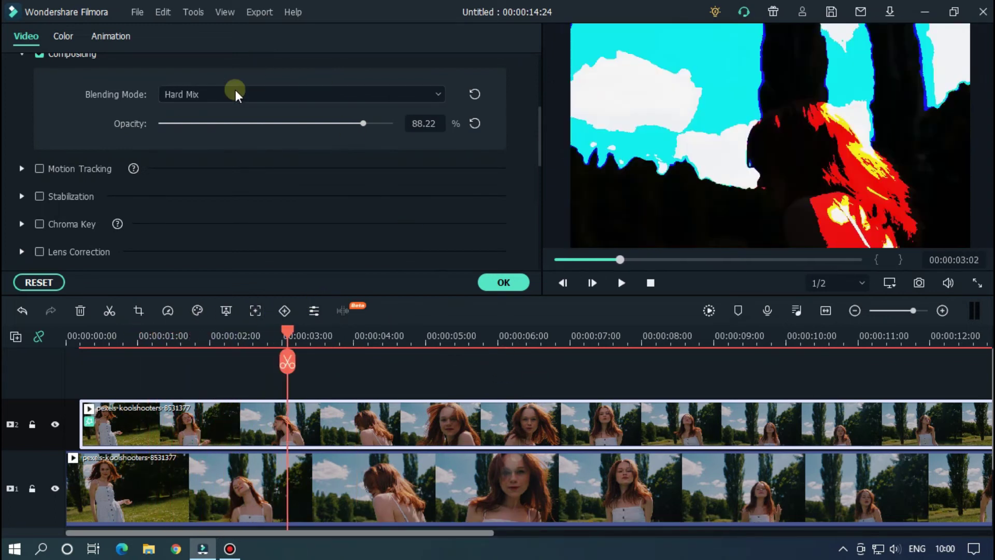
scroll(236, 94, down, 1)
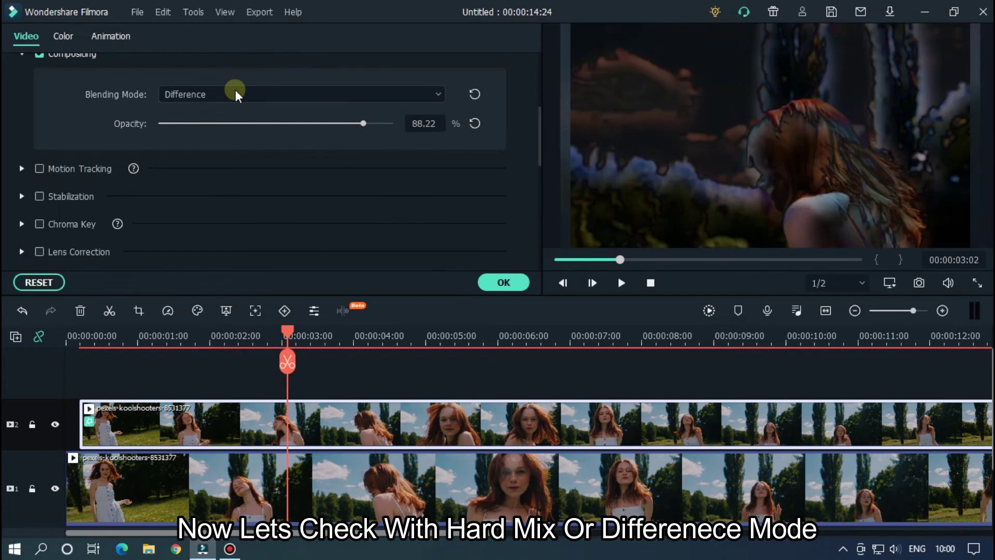
key(space)
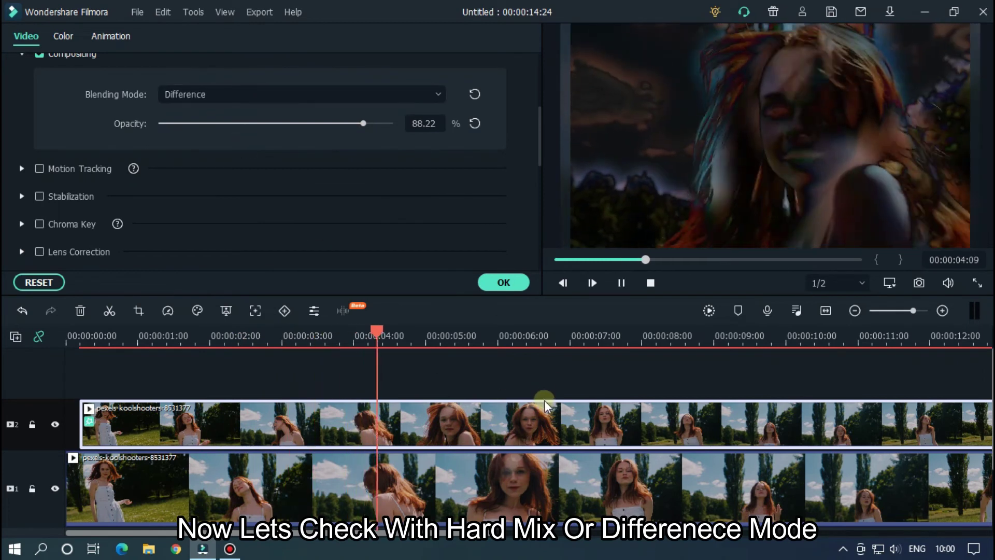
key(space)
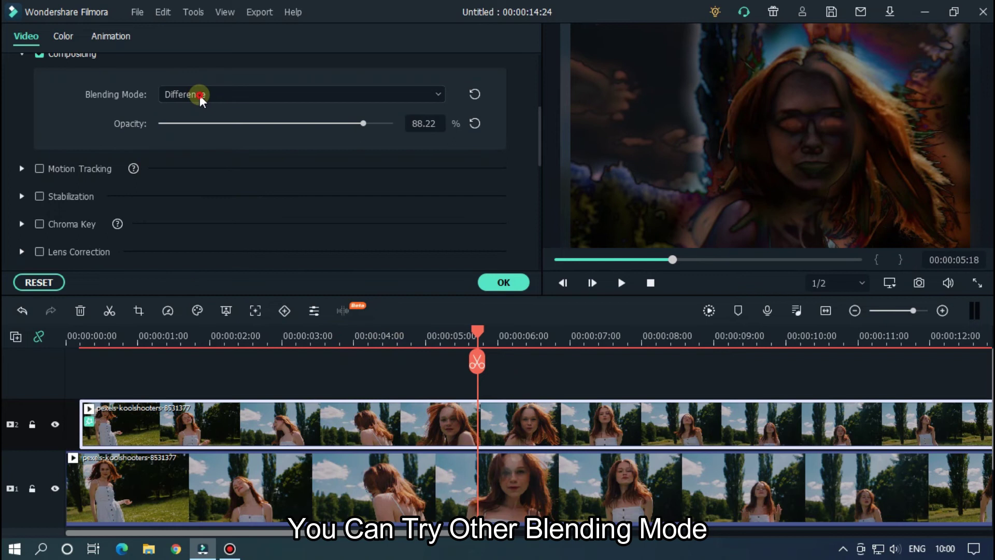
Step: Try Darken again, then move the duplicate's blending mode on to Lighten while previewing
click(200, 95)
scroll(206, 143, up, 3)
click(205, 148)
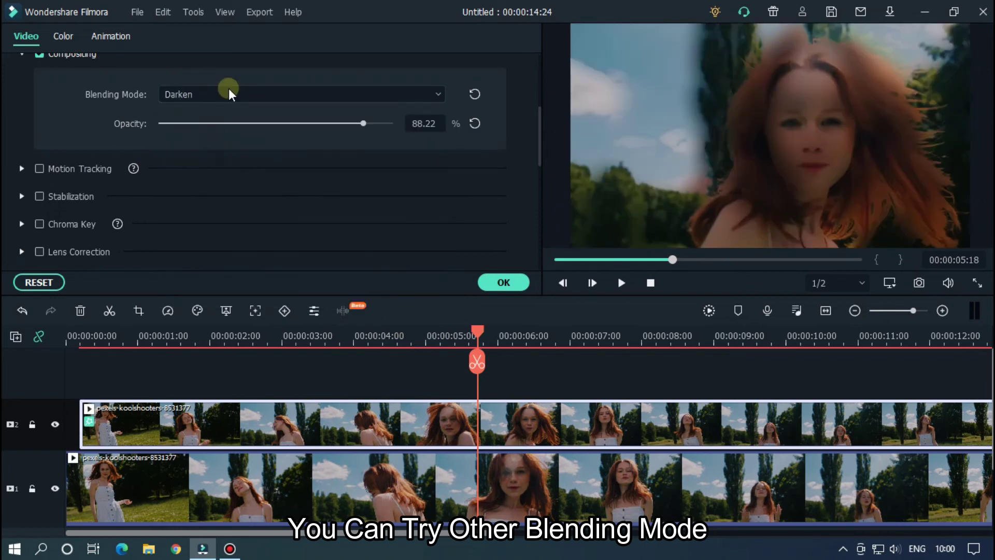
key(space)
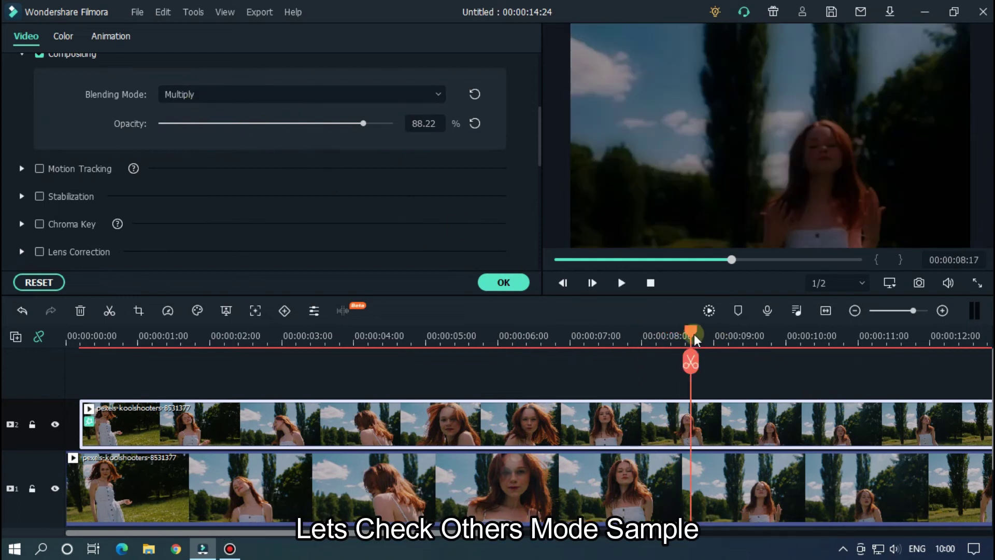
drag(691, 332, 340, 316)
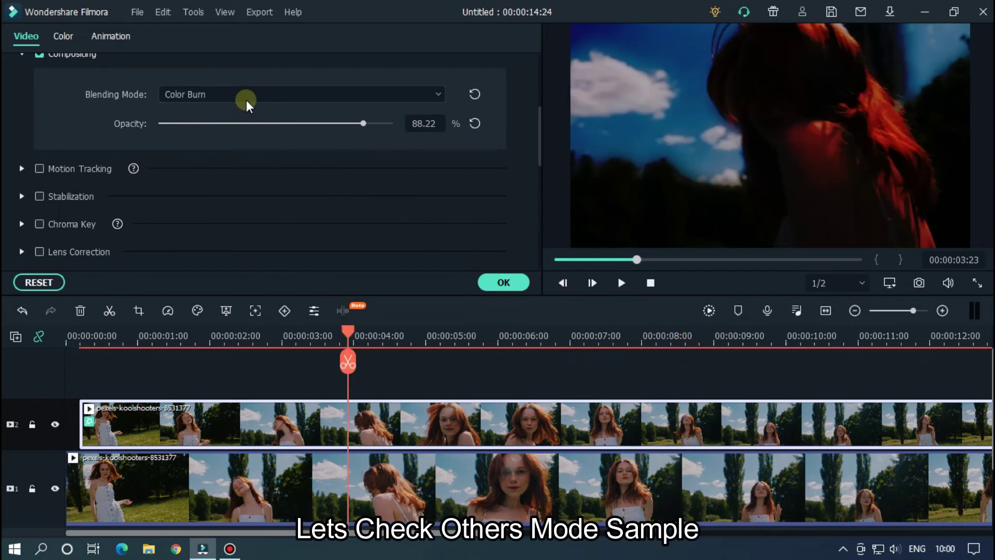
scroll(247, 103, down, 1)
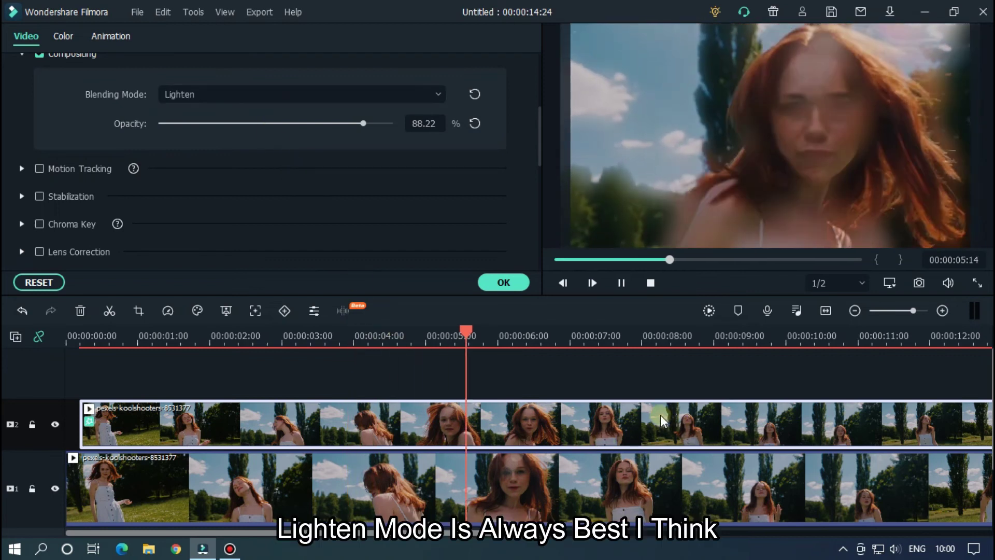
key(space)
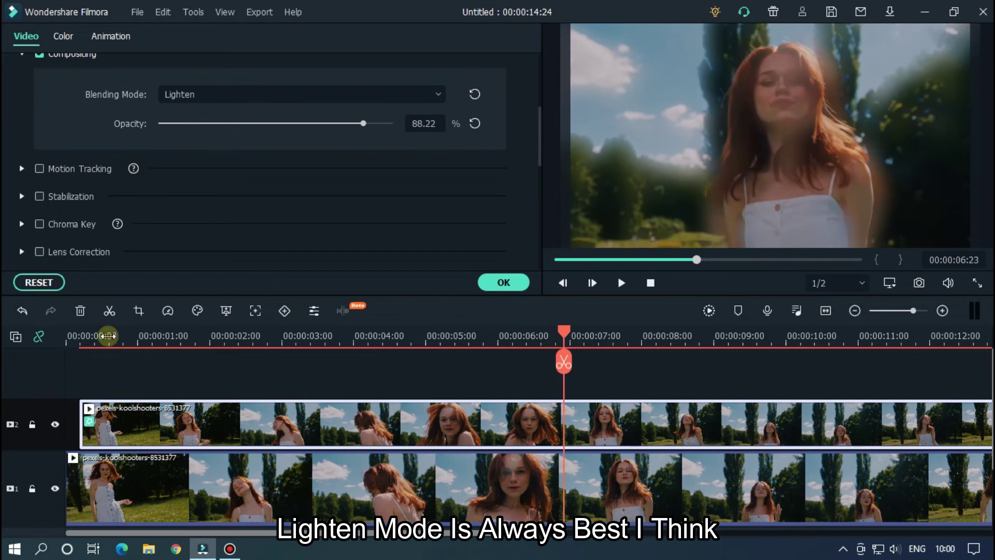
Step: Replay the Lighten blend from near the start, zoom the timeline out, and deselect the duplicate
click(107, 336)
key(space)
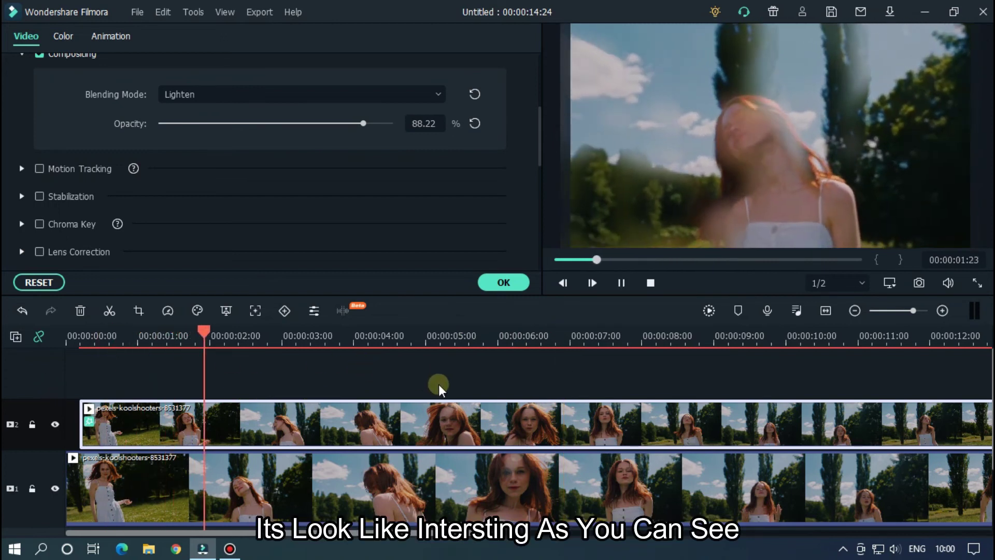
key(ctrl+minus)
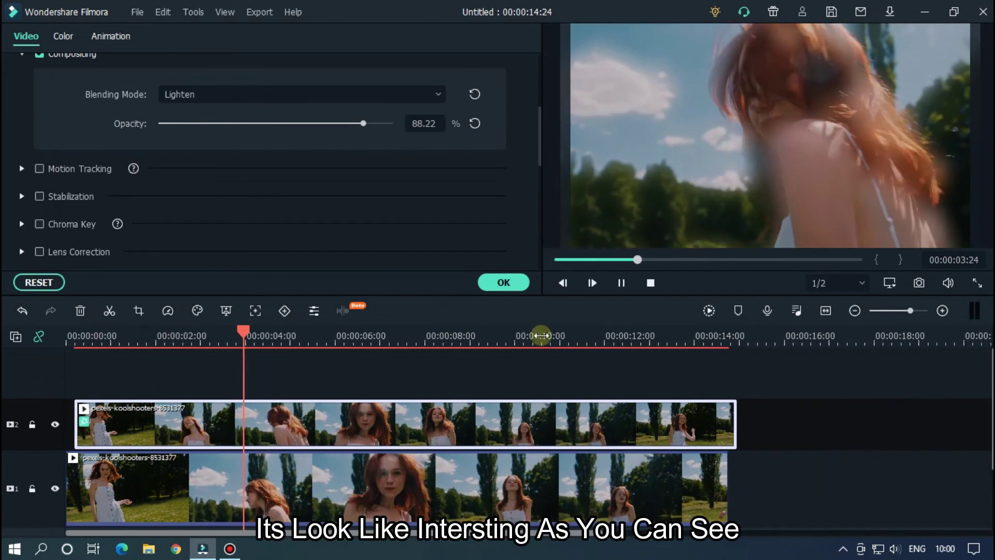
click(545, 362)
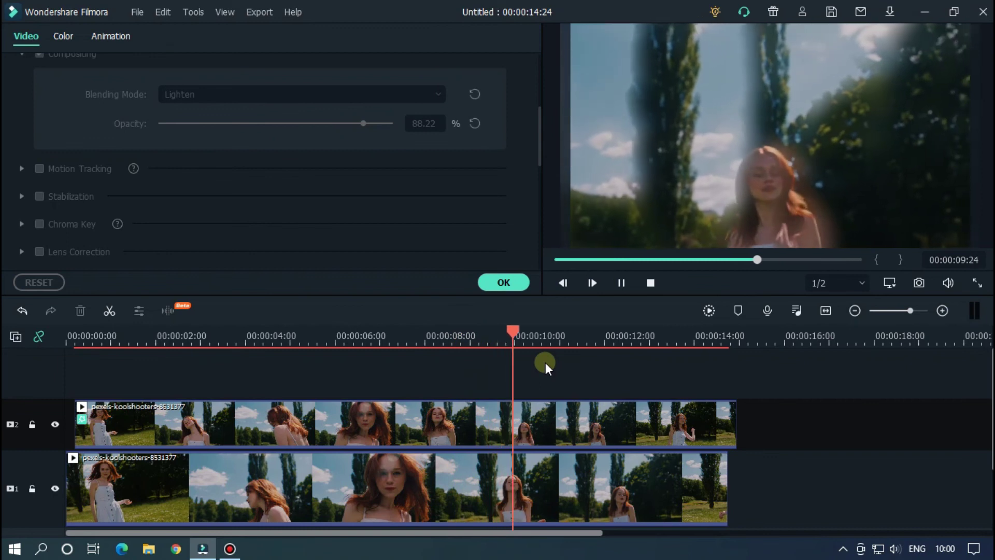
key(space)
Step: Confirm the duplicate clip's video settings with OK to return to the effects library
click(510, 283)
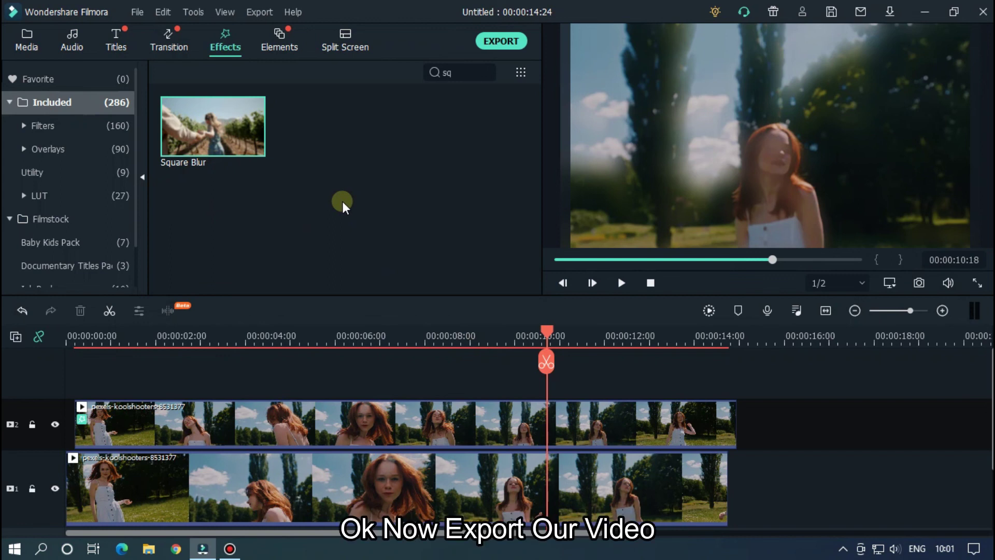
Step: Open the Local MP4 export dialog and type the output name 'Blending M0'
click(501, 41)
text(Blending M0)
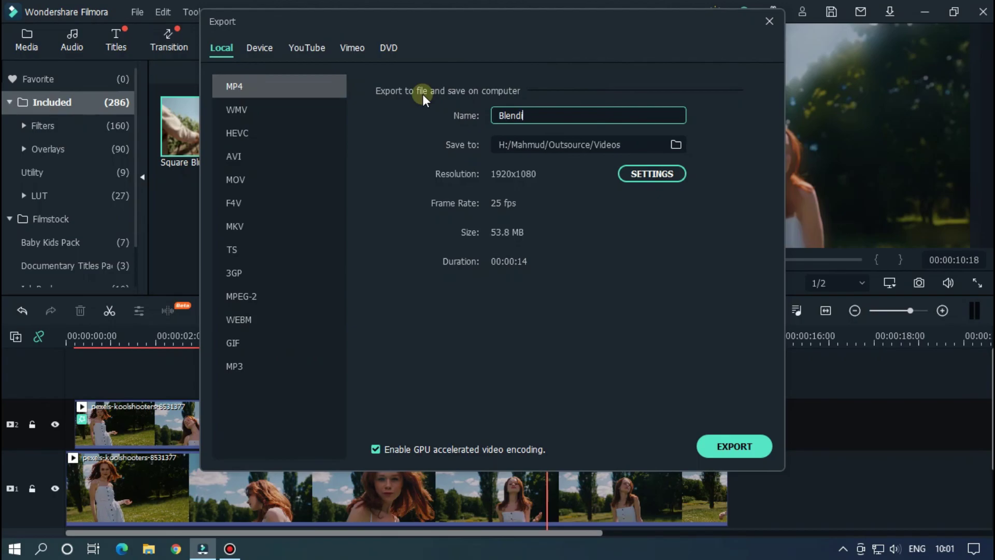